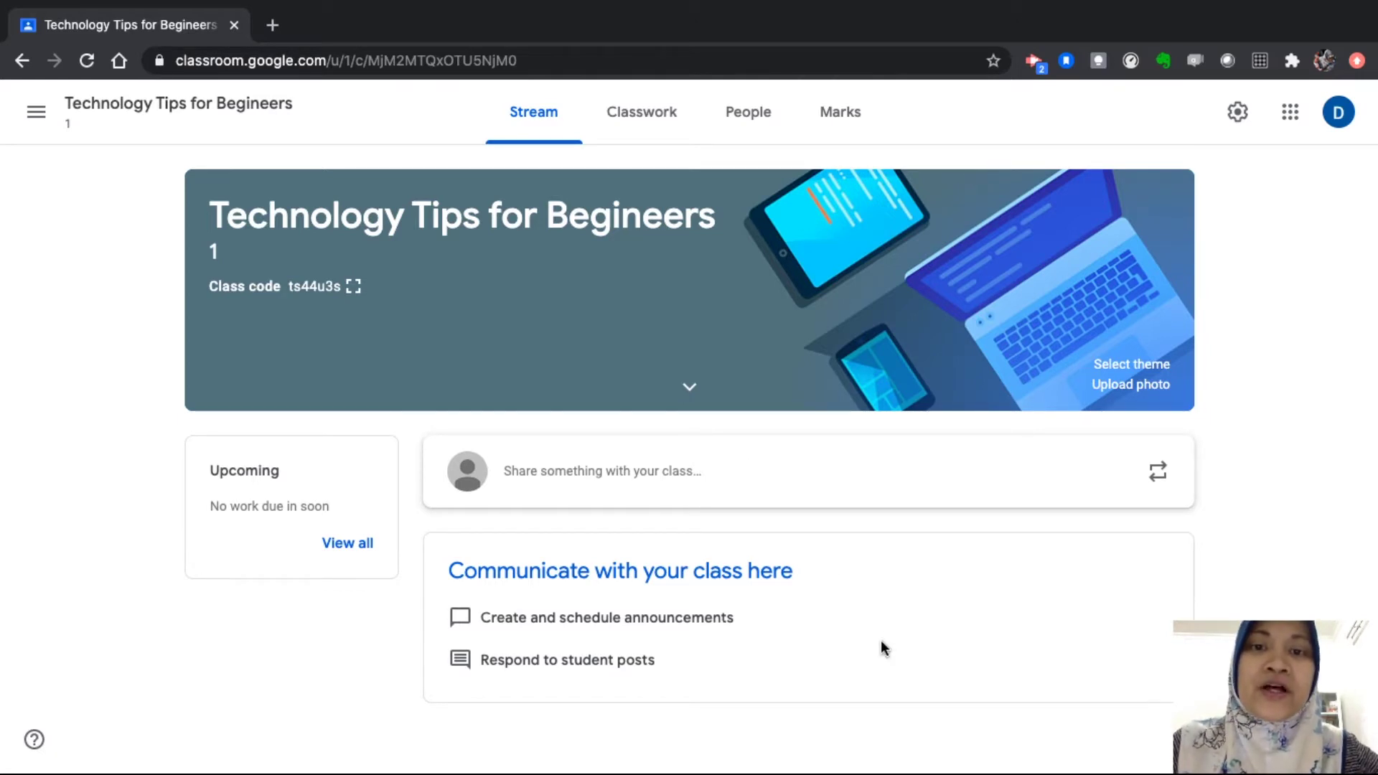
Create a material 'How to share screens on Zoom' described as 'This is a video on how to share screens on Zoom'
click(635, 136)
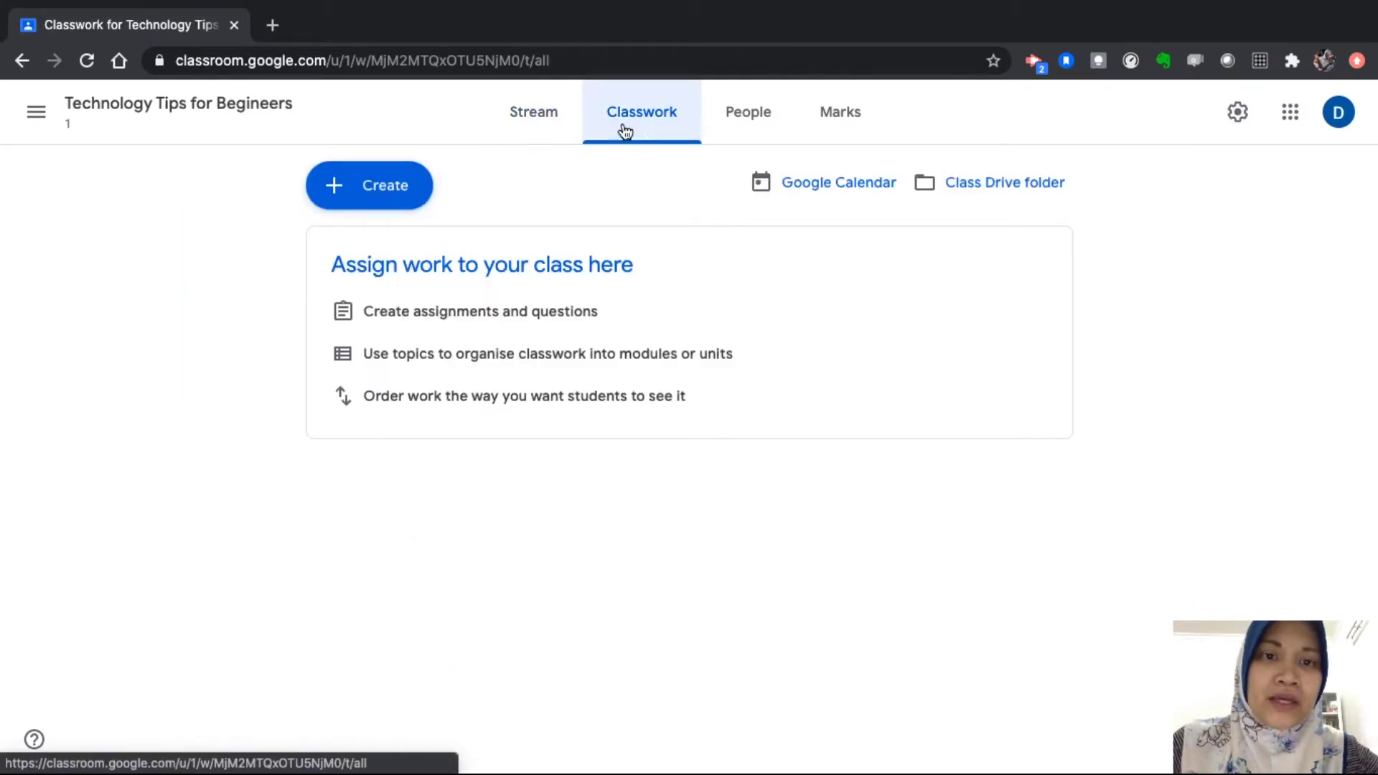
click(395, 187)
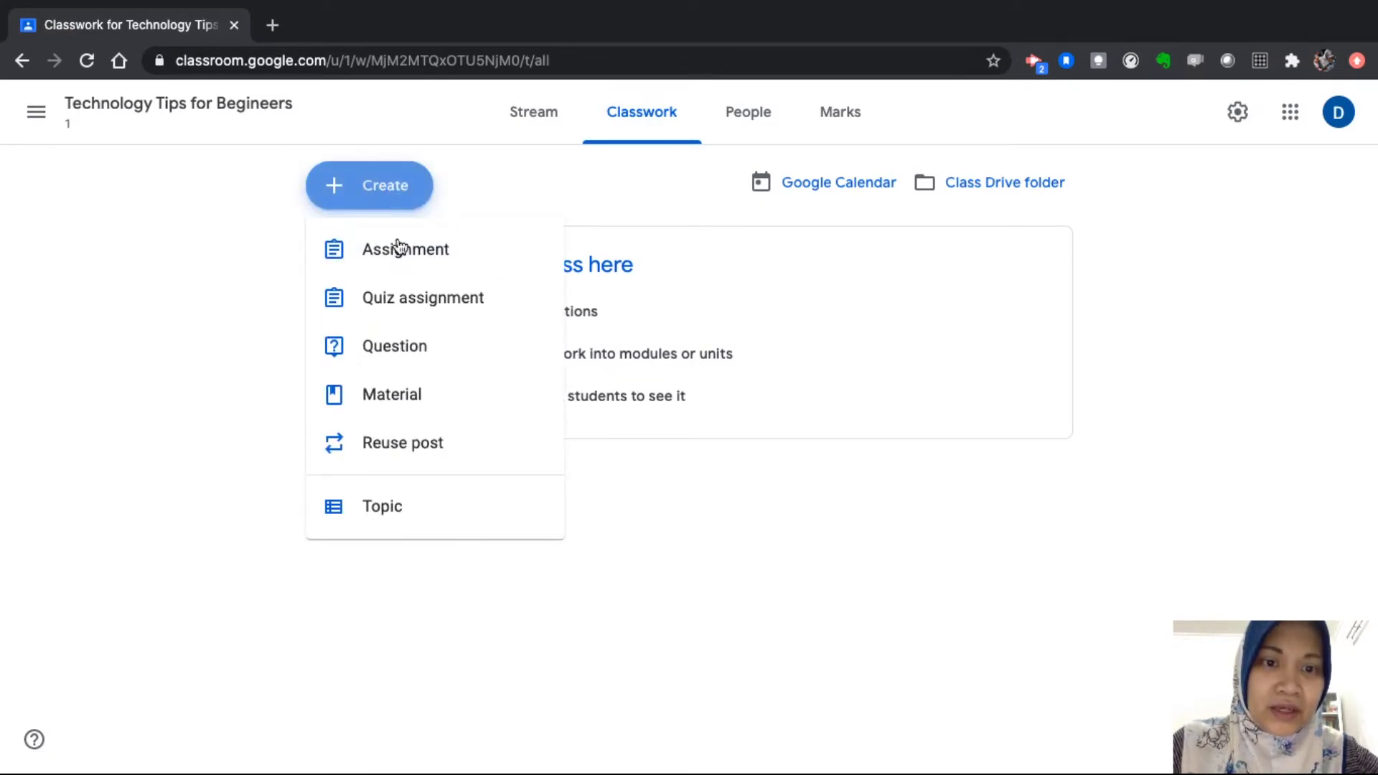
click(403, 400)
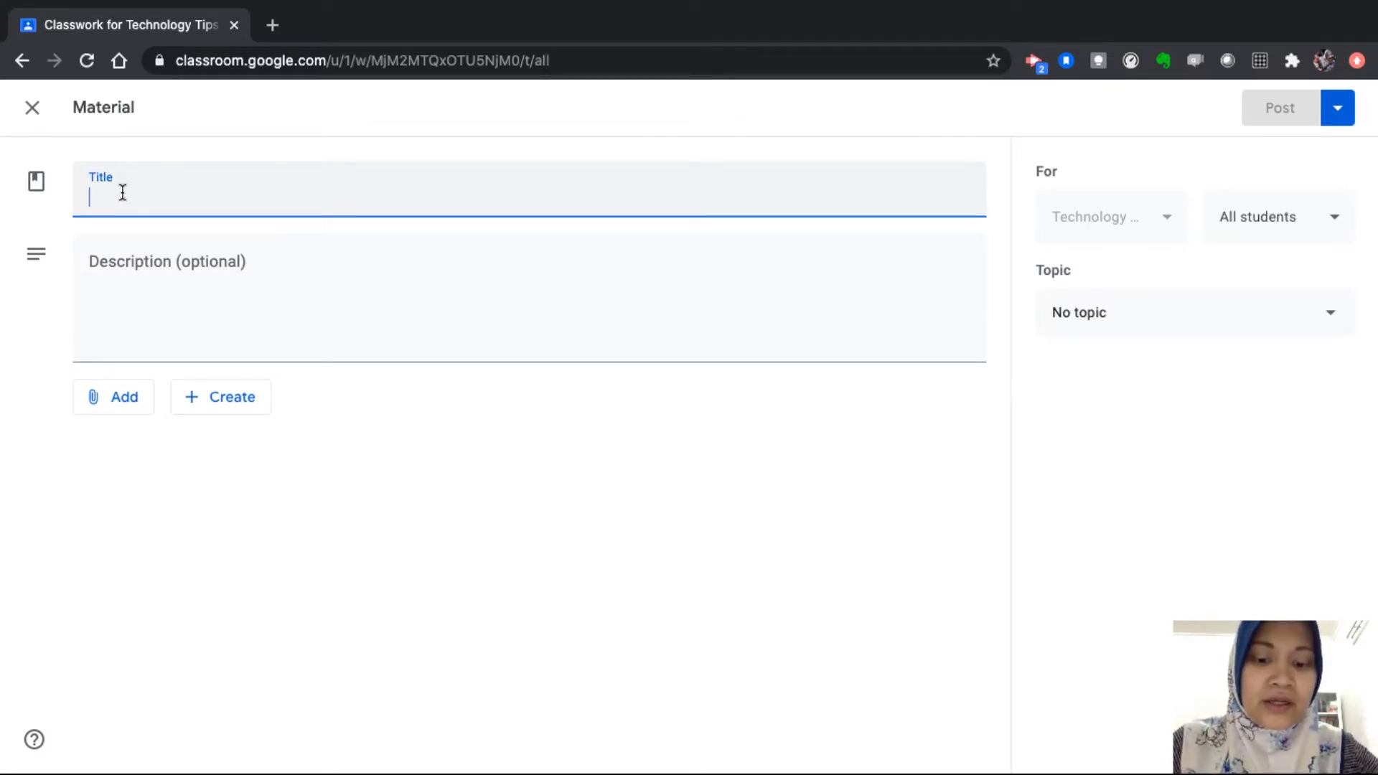
text(How )
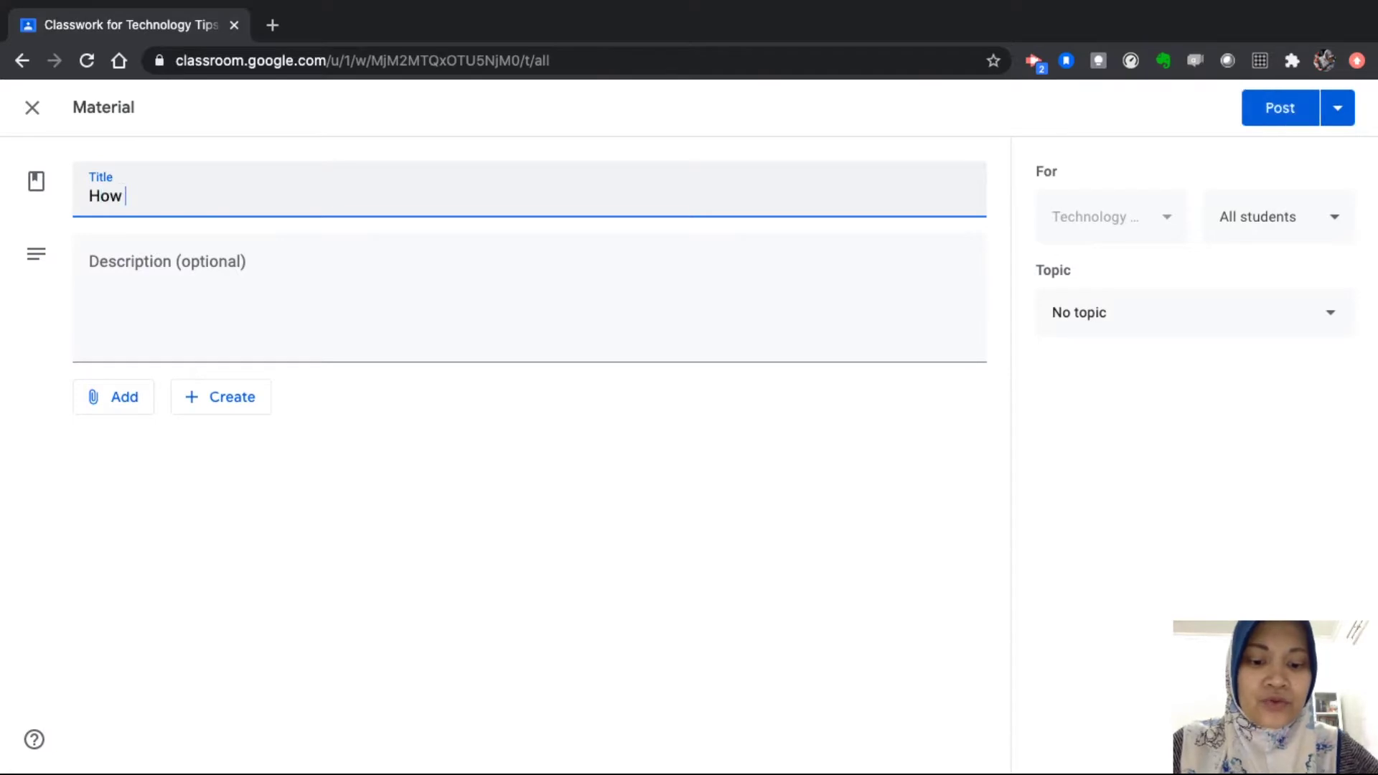
text(to share scr)
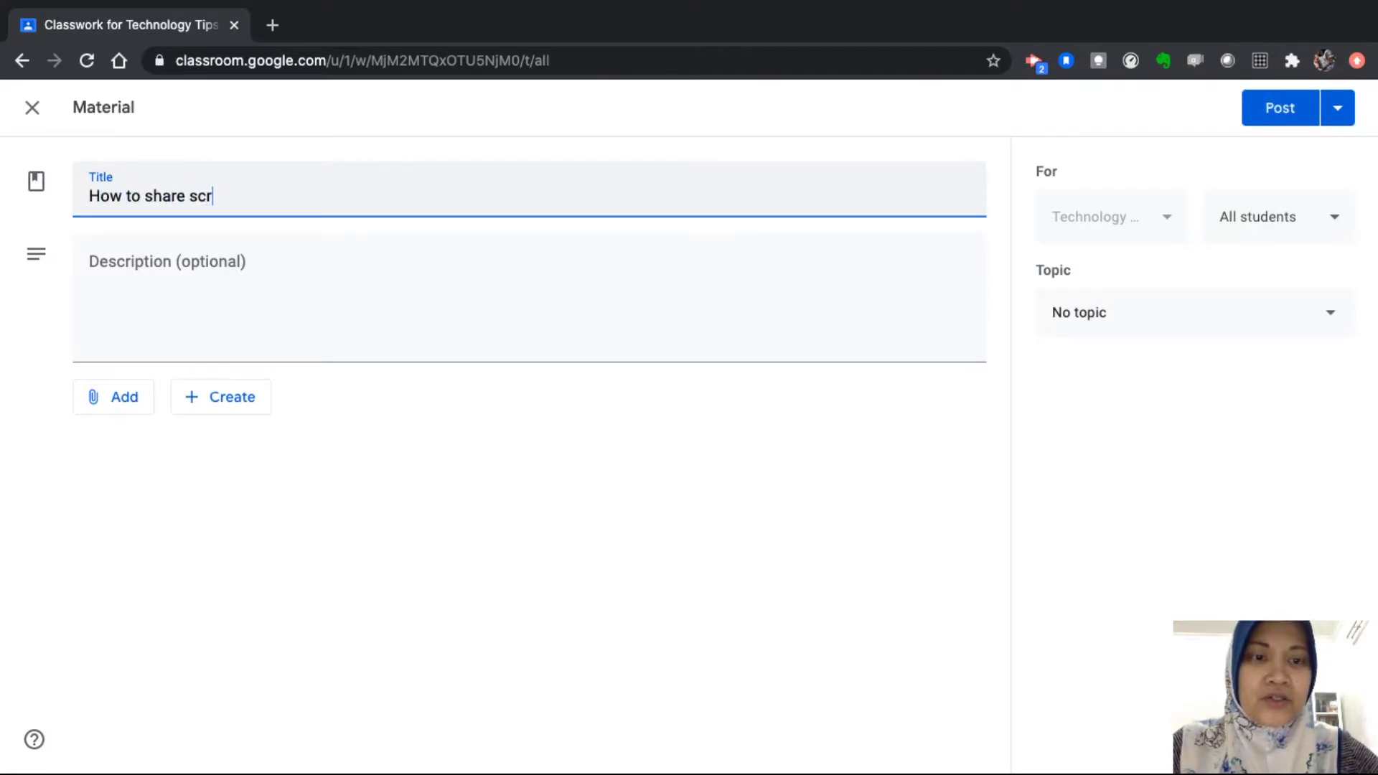
text(eens on )
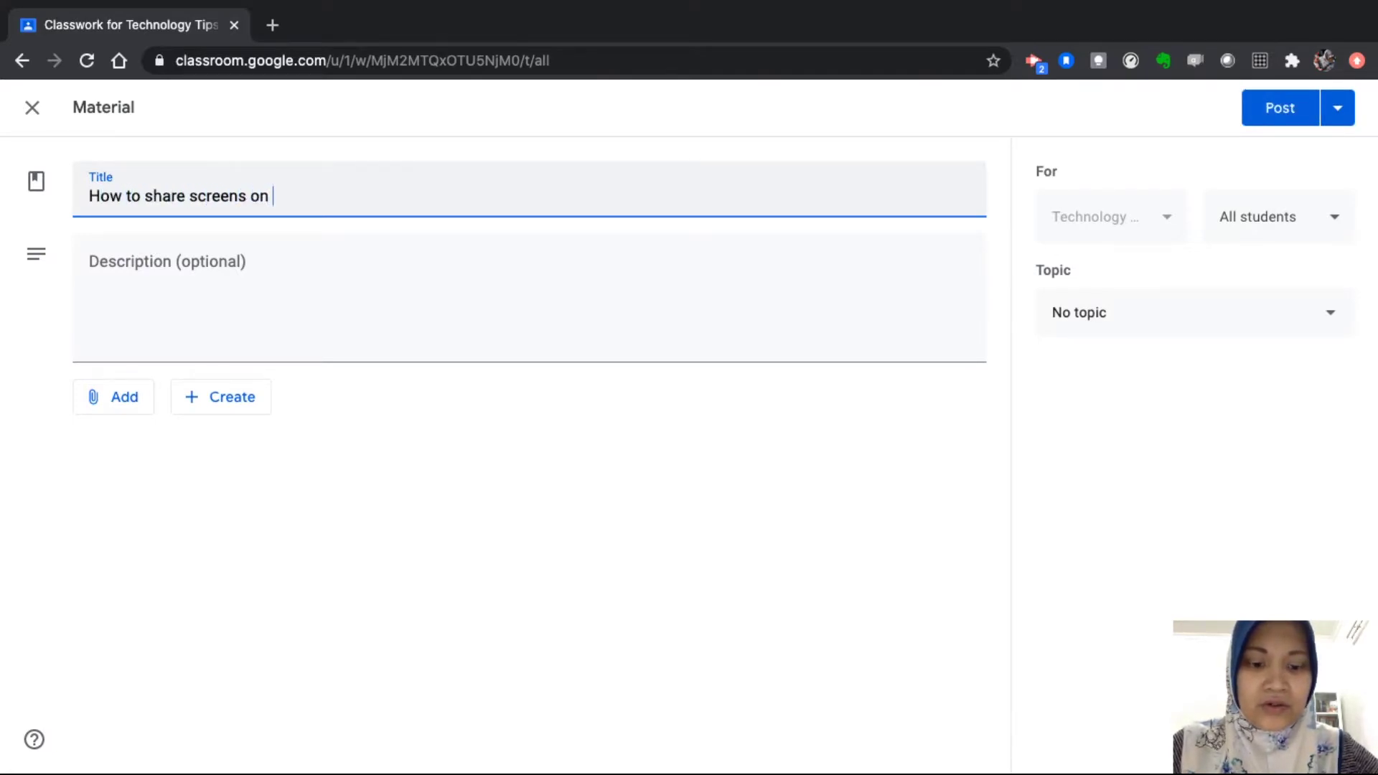
text(Zoom)
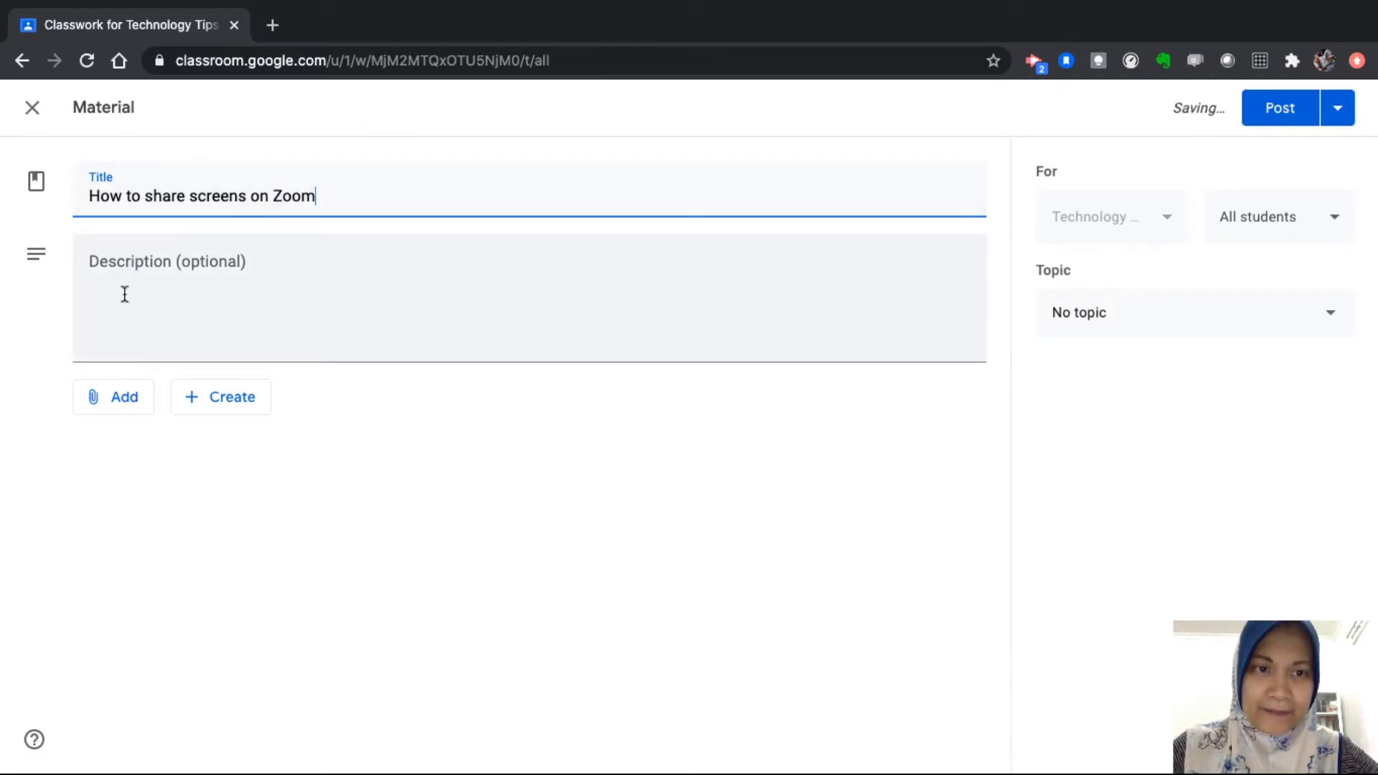
click(136, 282)
text(This is a video)
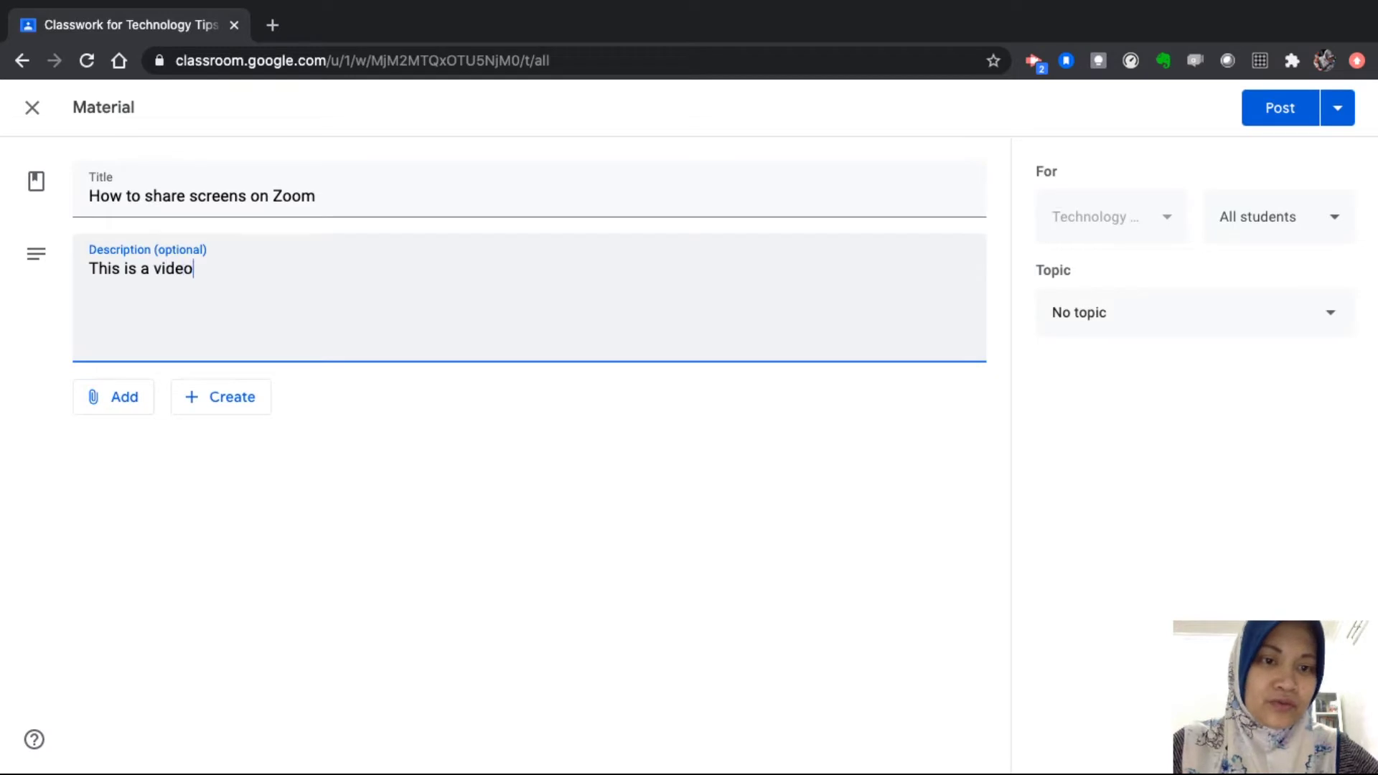
text( on how to sha)
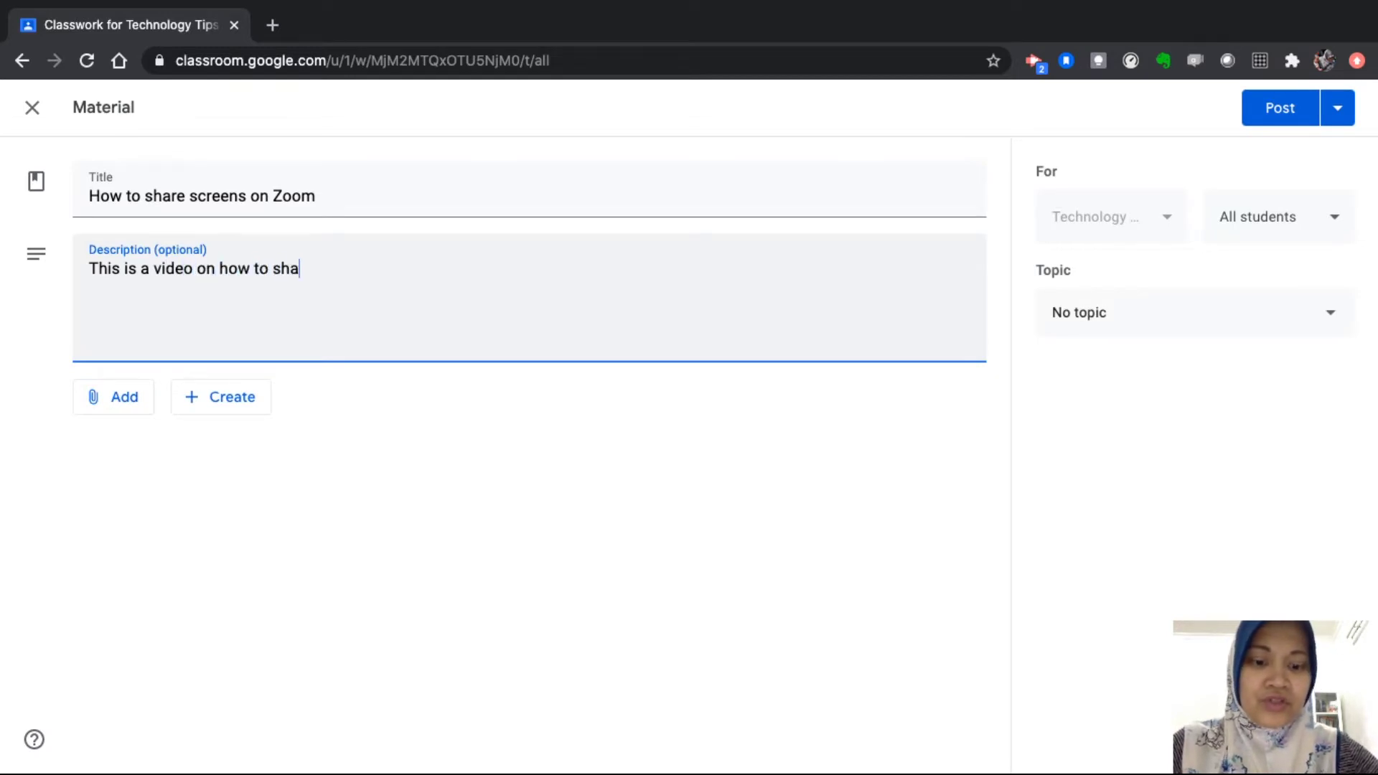
text(re screens)
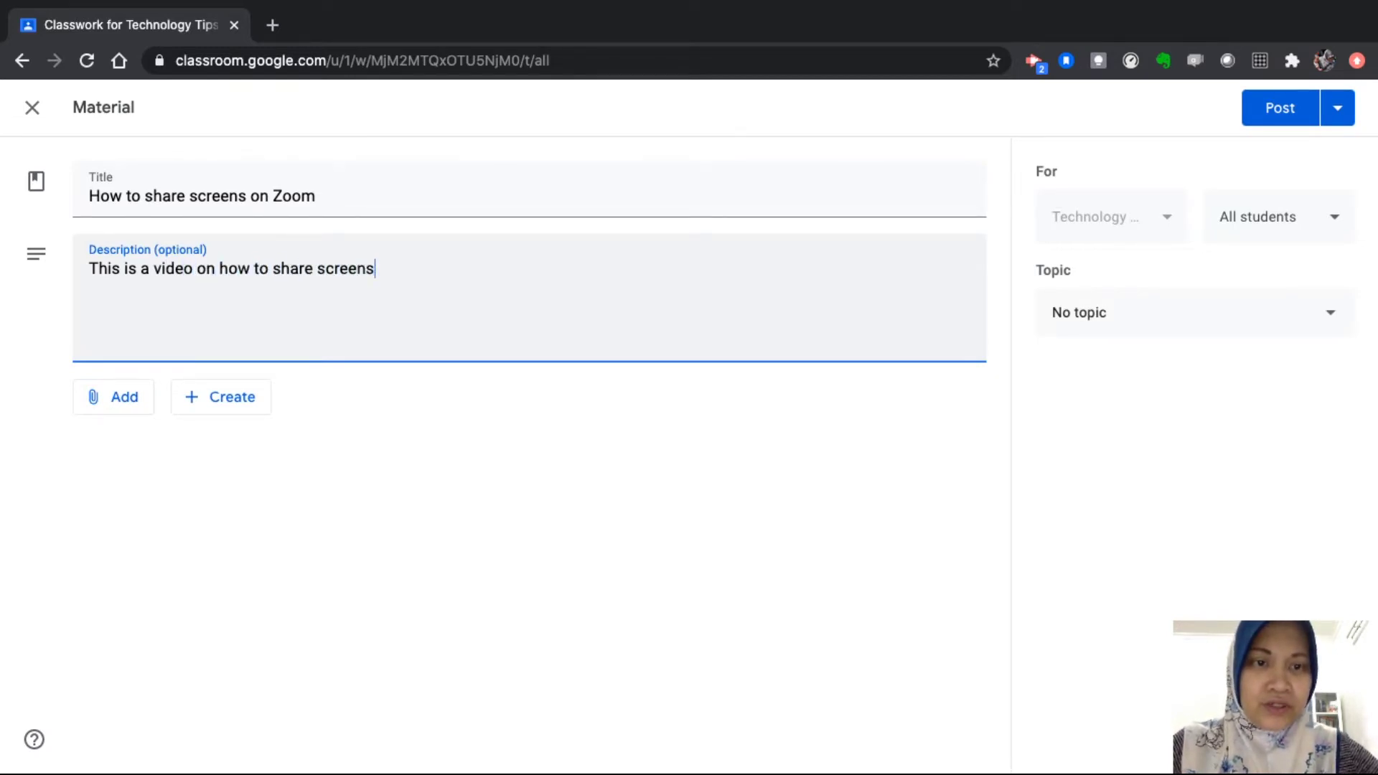
text( on Zoom)
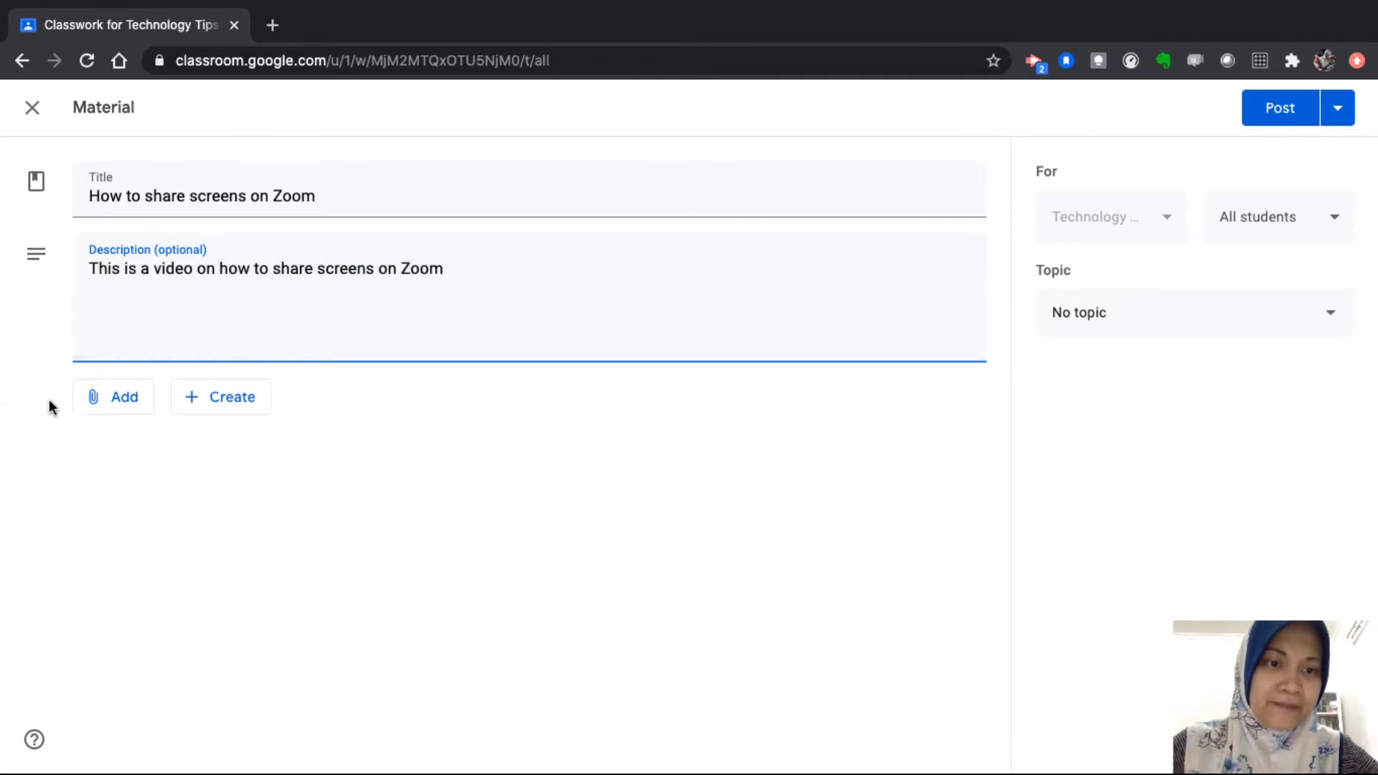
click(100, 404)
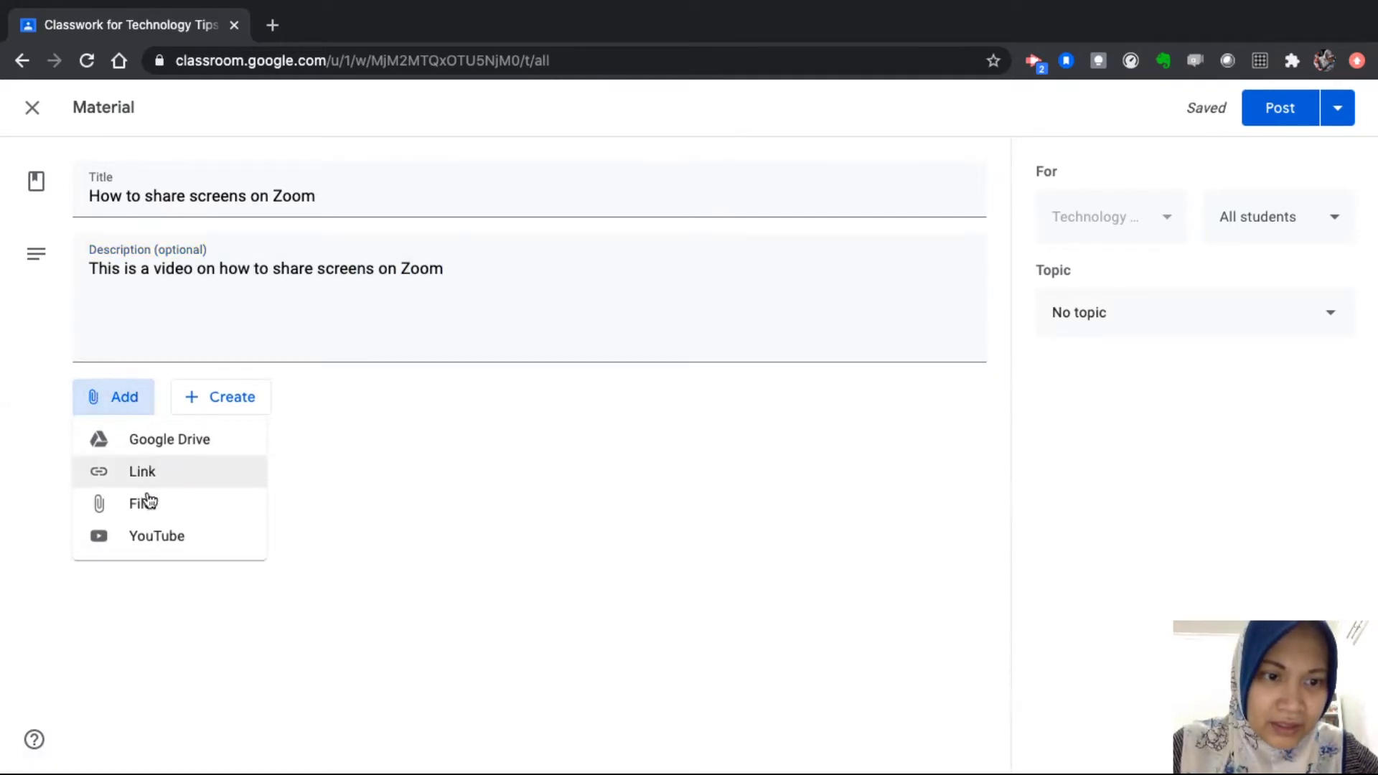
Search YouTube for 'how to share screen on zoom' from the attachment dialog
click(149, 540)
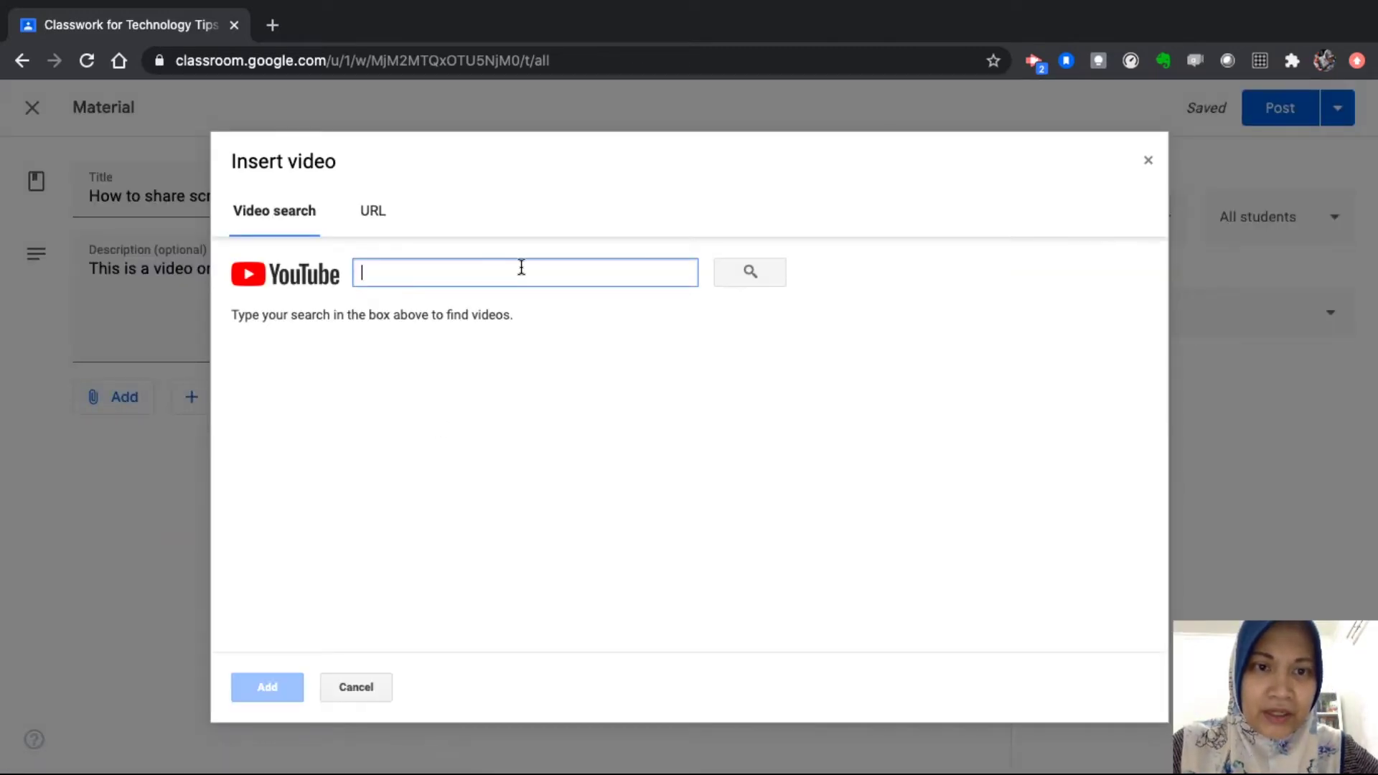
click(302, 217)
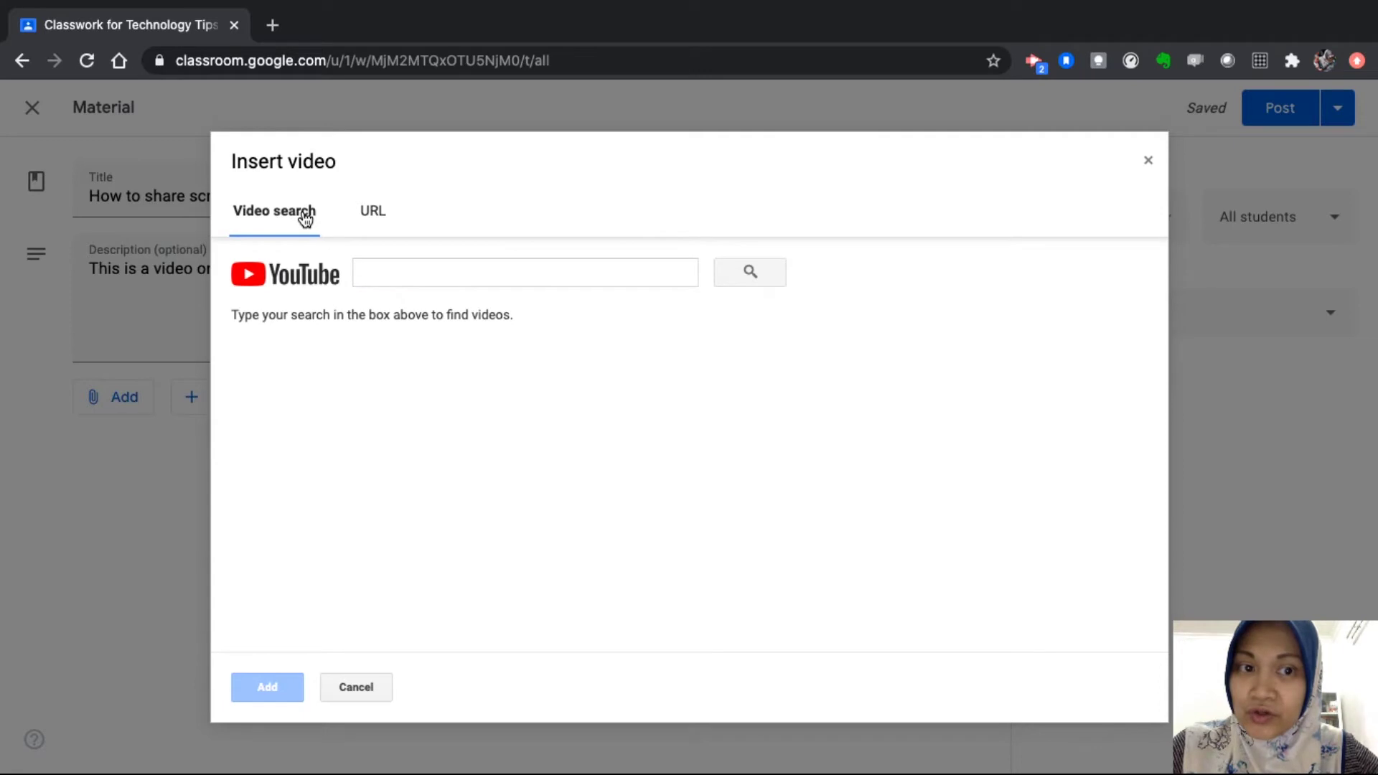
click(382, 214)
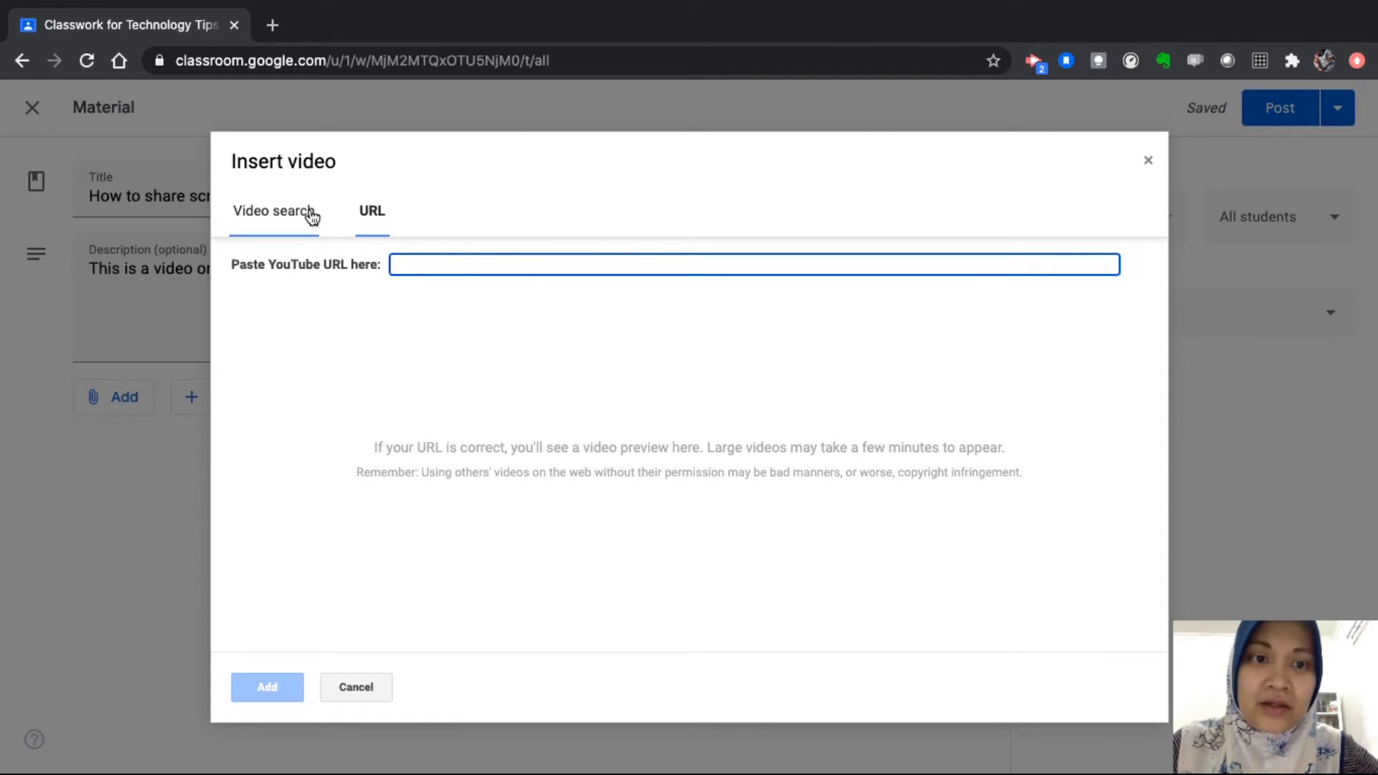
click(276, 206)
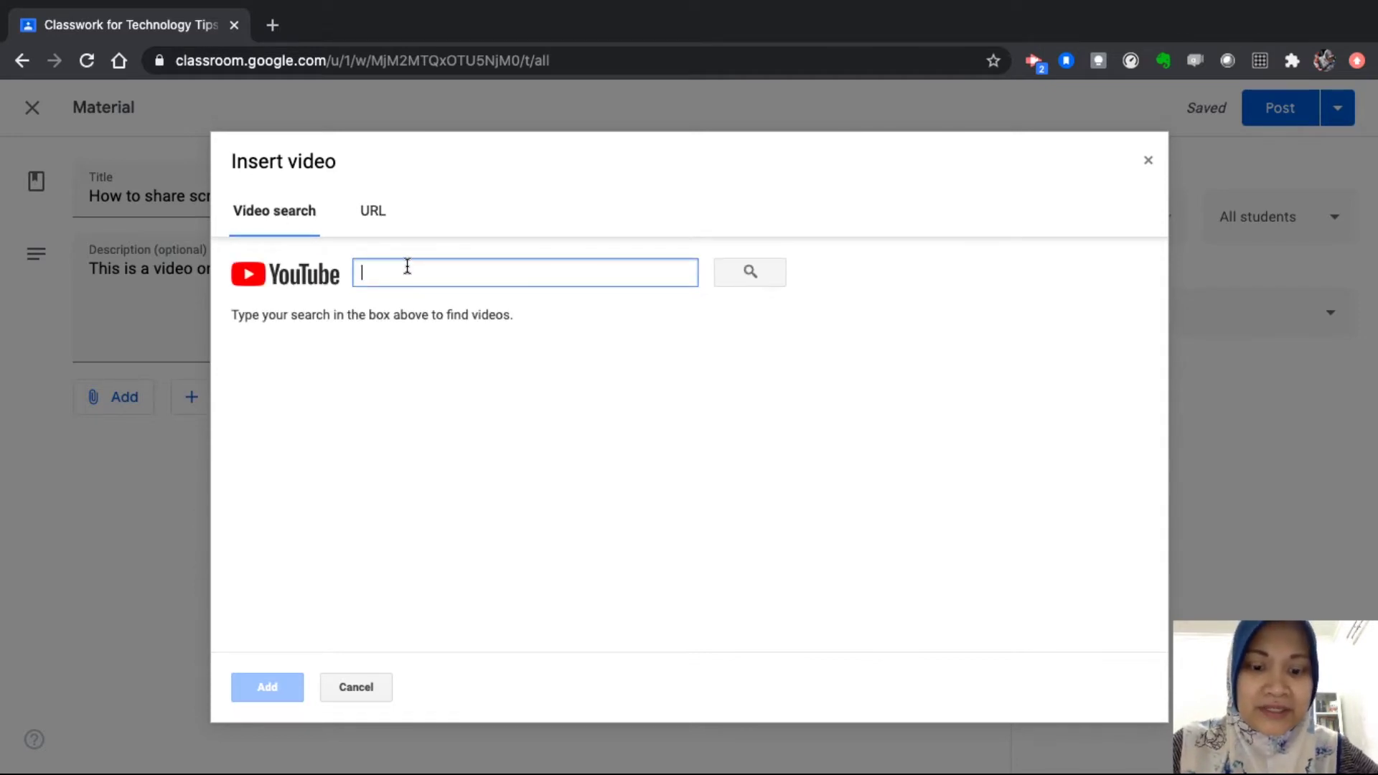
text(how to shar)
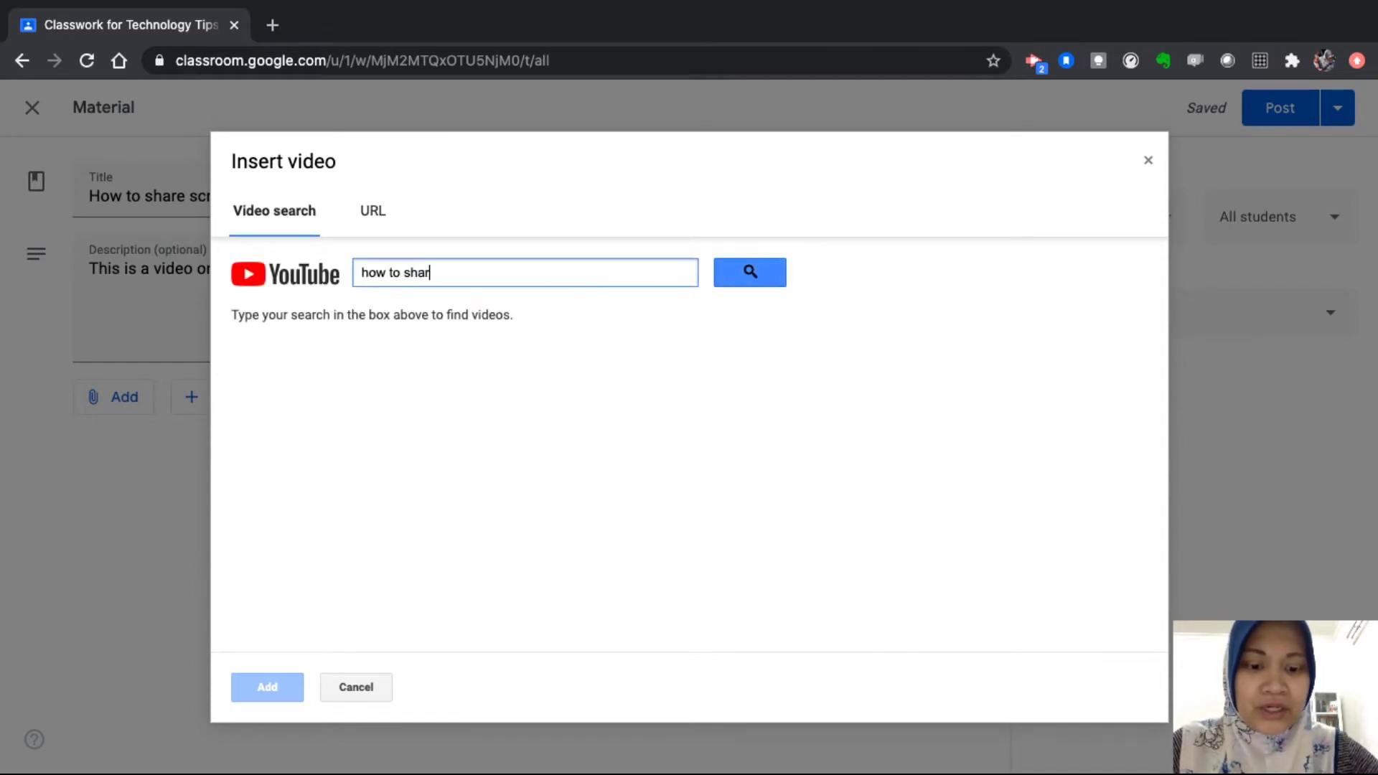
text(e screen on z)
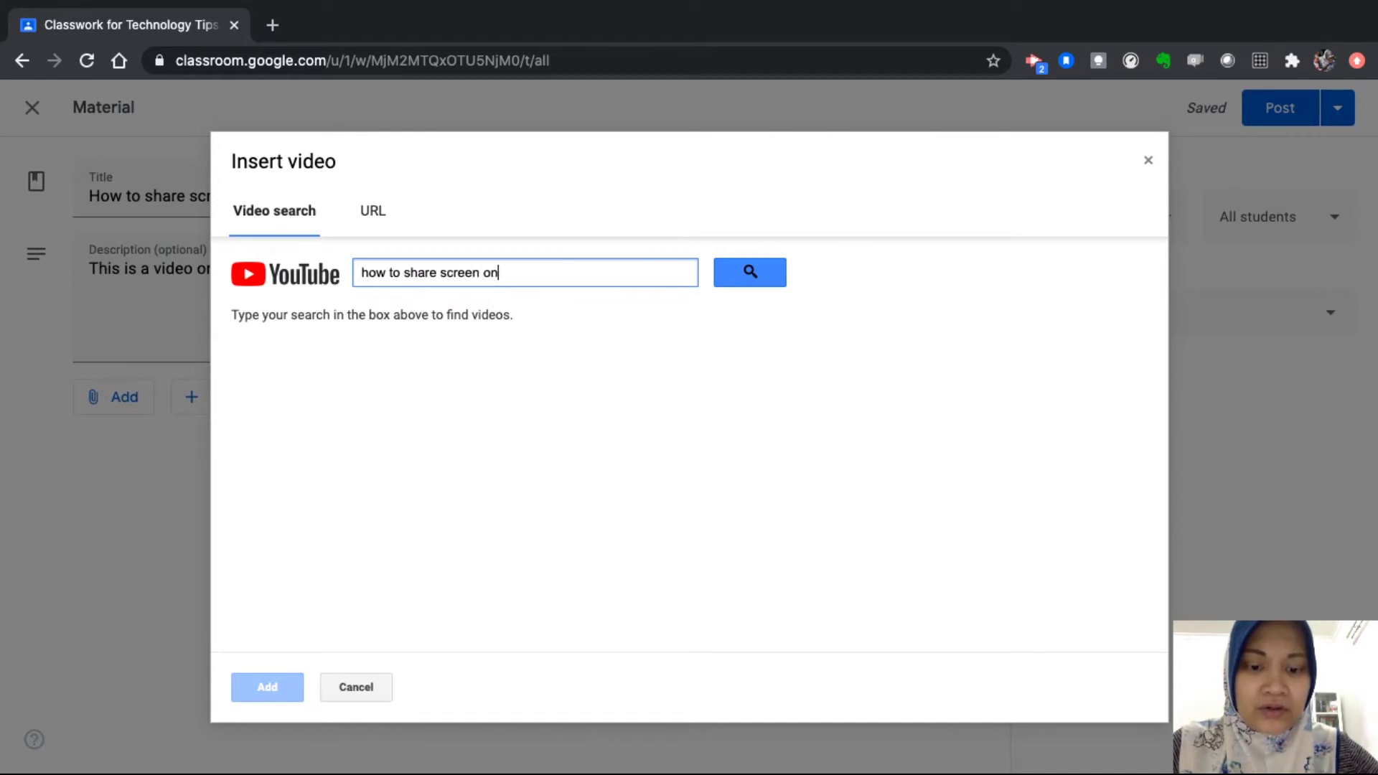
text(oom)
click(749, 275)
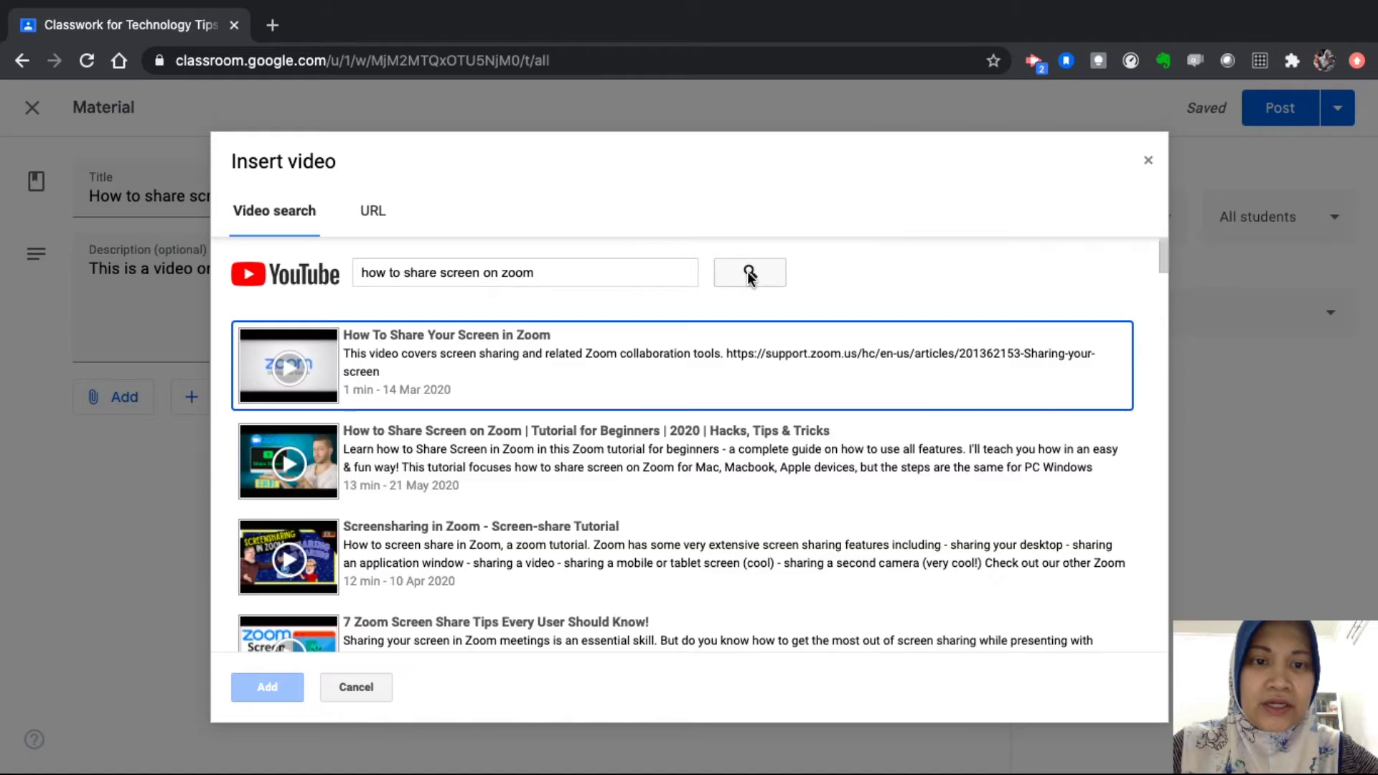
Attach the 'How To Share Your Computer Screen In Zoom' video from the results
scroll(465, 585, down, 2)
scroll(465, 585, down, 10)
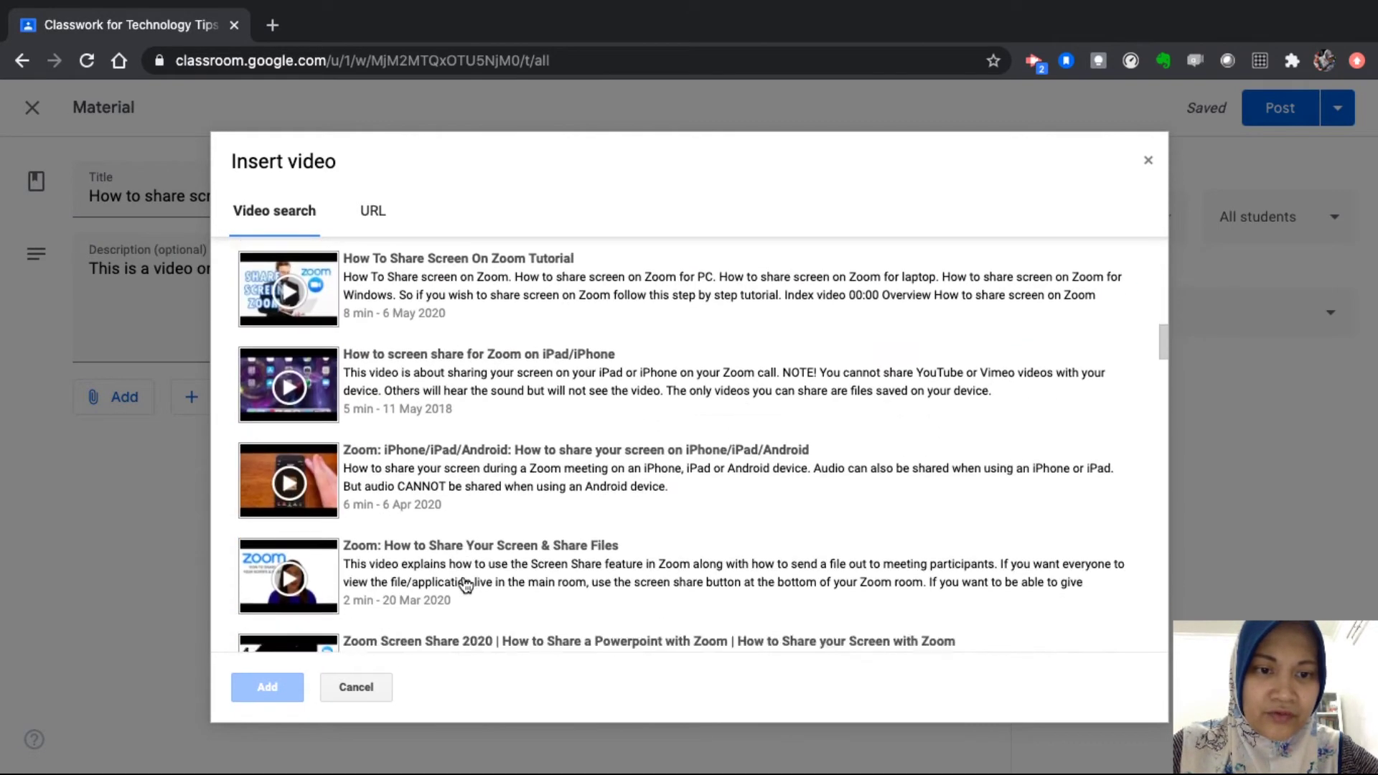
scroll(465, 585, down, 10)
scroll(466, 585, down, 3)
scroll(465, 585, up, 5)
scroll(465, 585, up, 5)
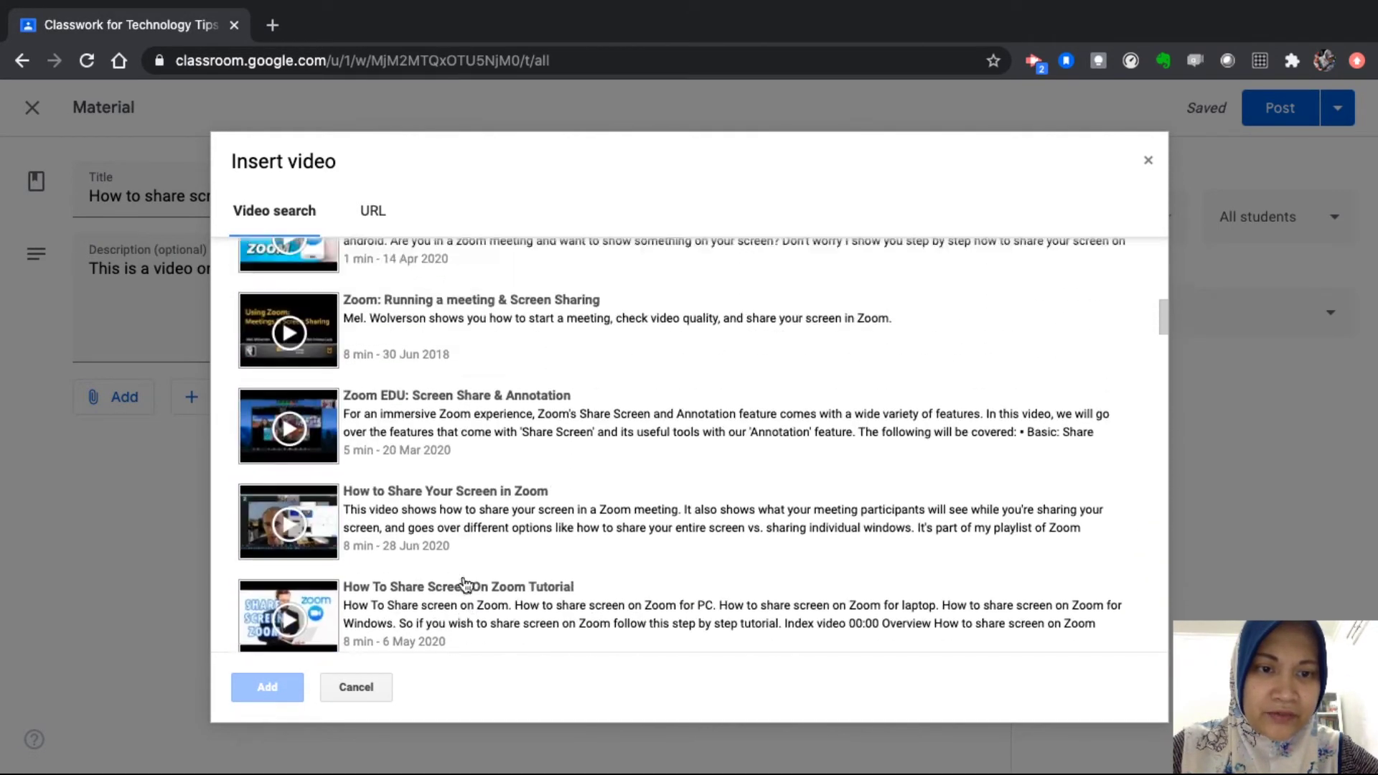
scroll(465, 585, up, 2)
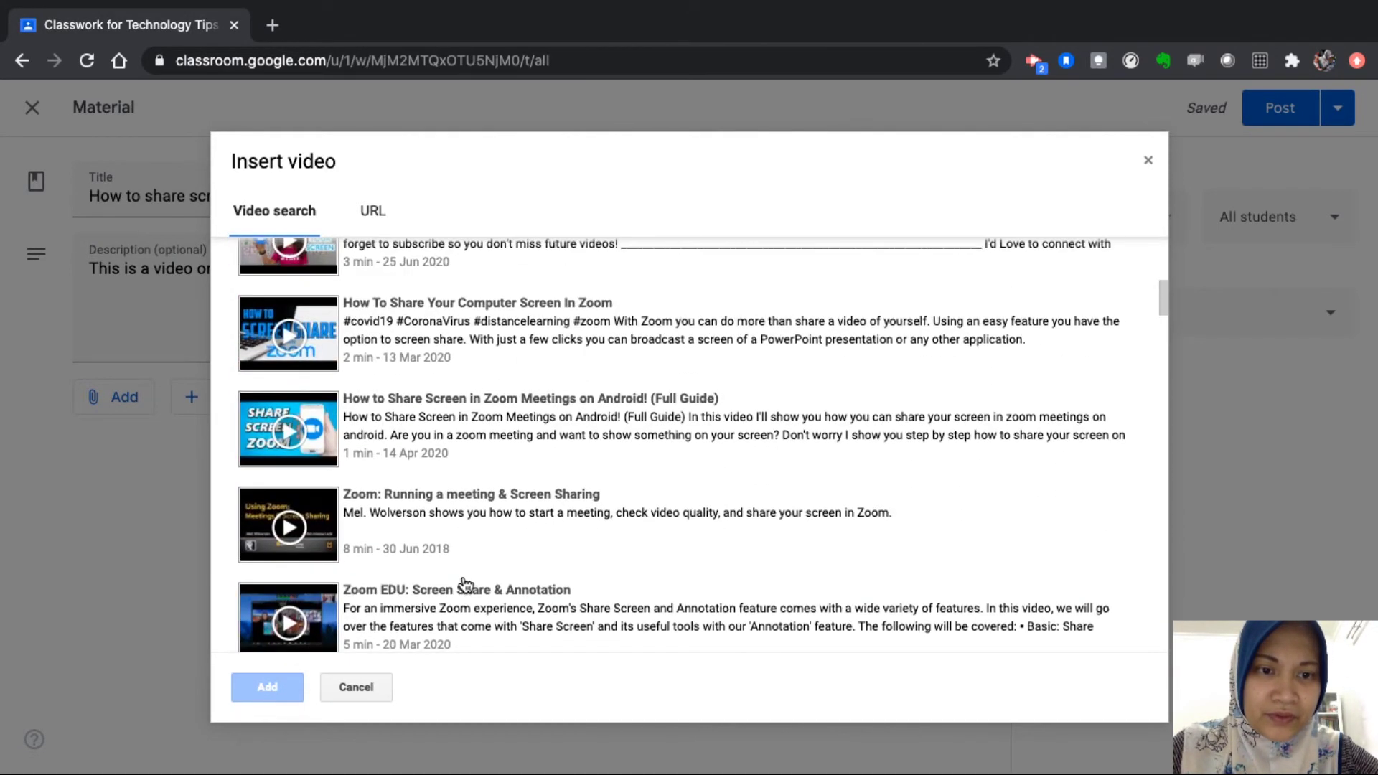
scroll(407, 419, up, 2)
click(413, 400)
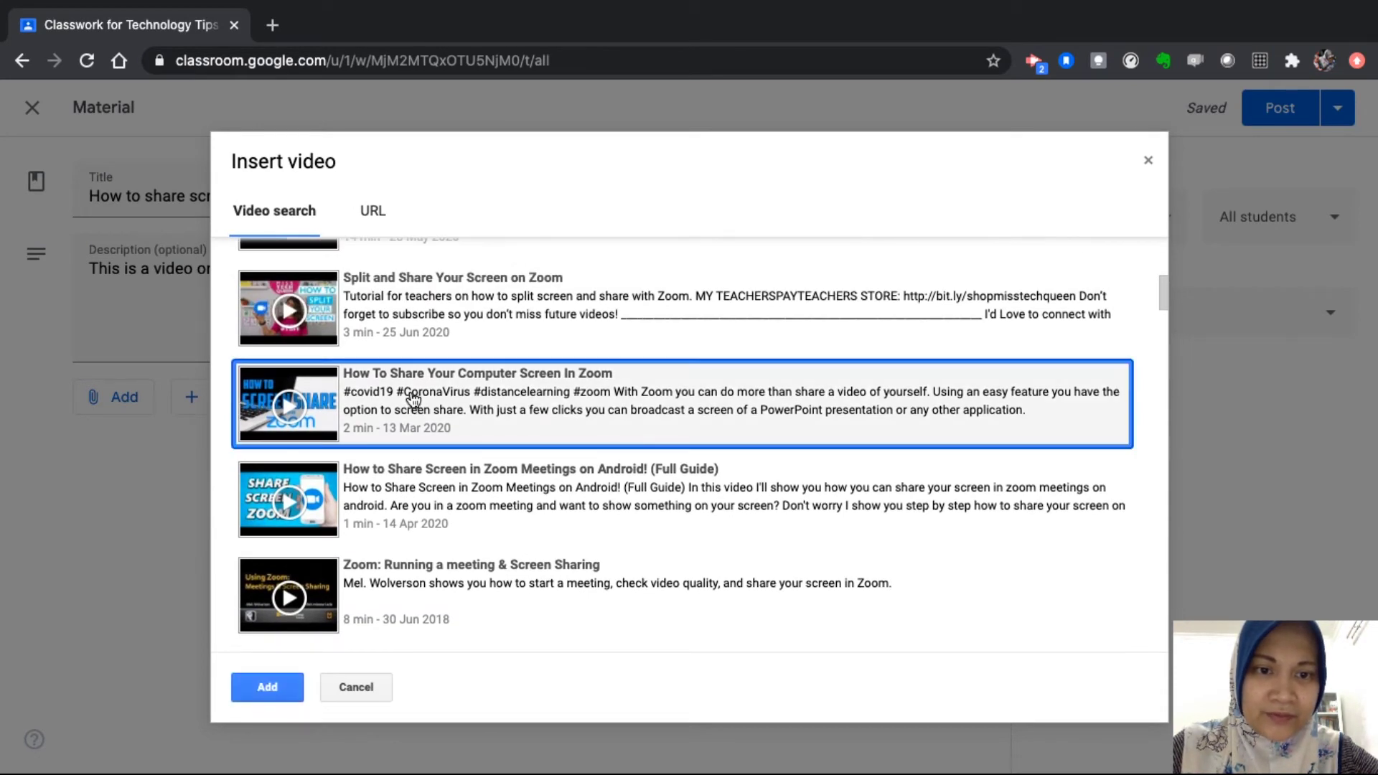
click(276, 688)
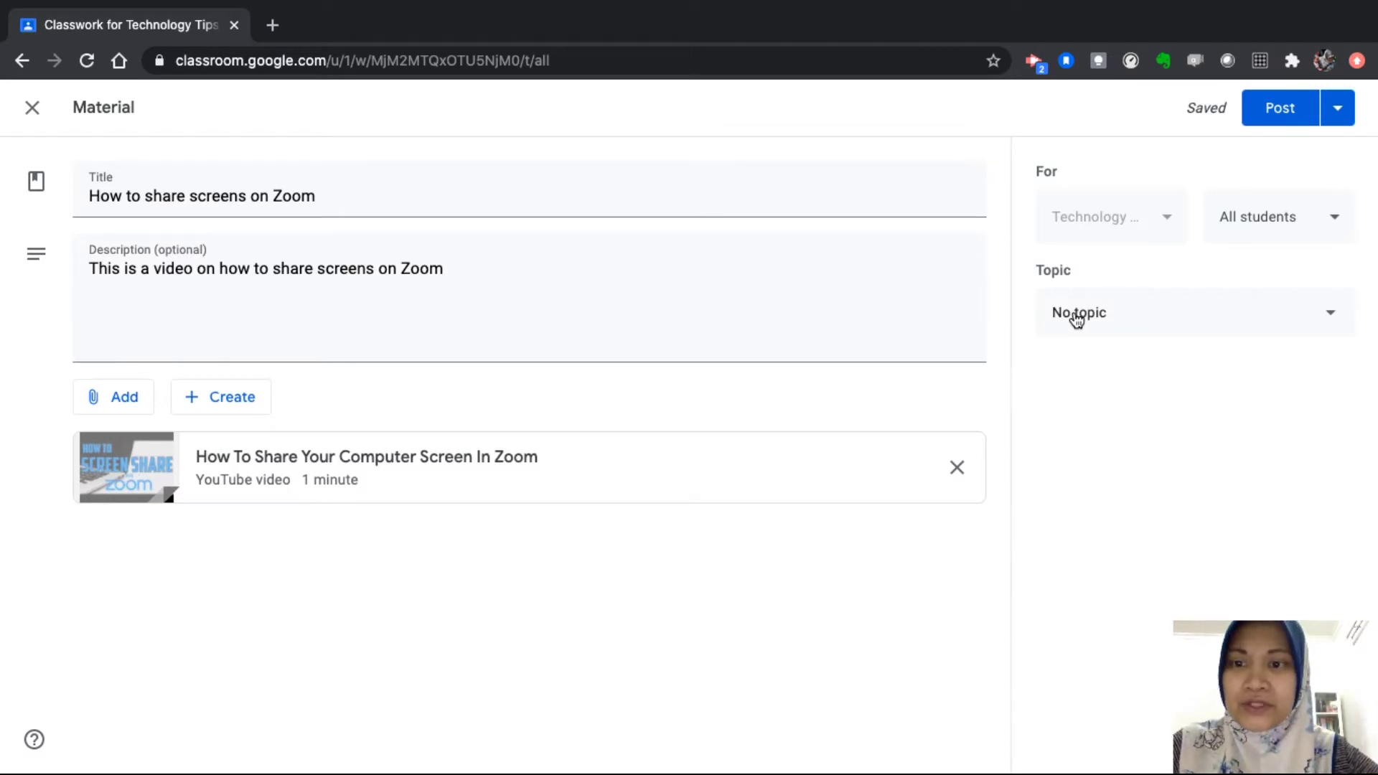
Post the Zoom material under a new topic 'Unit 1: Video conferencing tools'
click(1076, 320)
click(1081, 360)
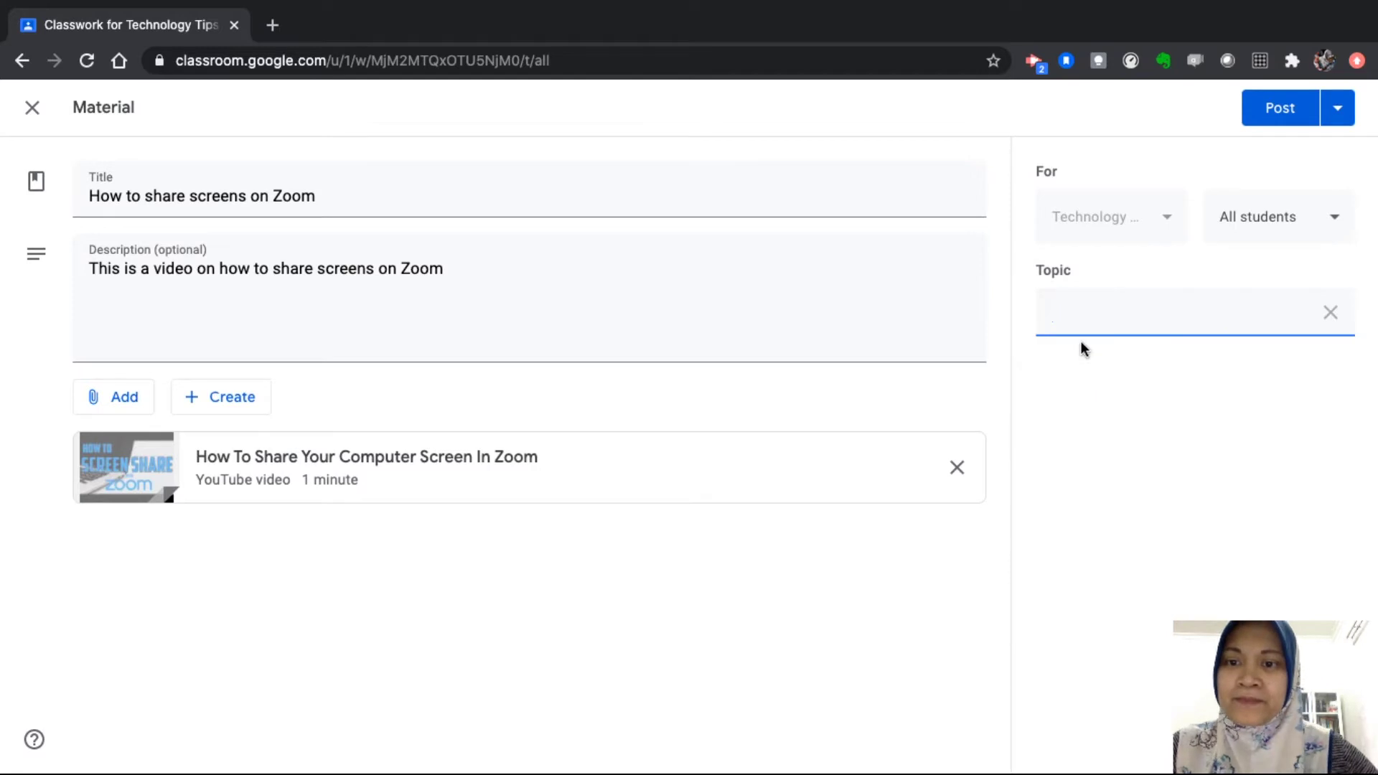
text(Unit 1:)
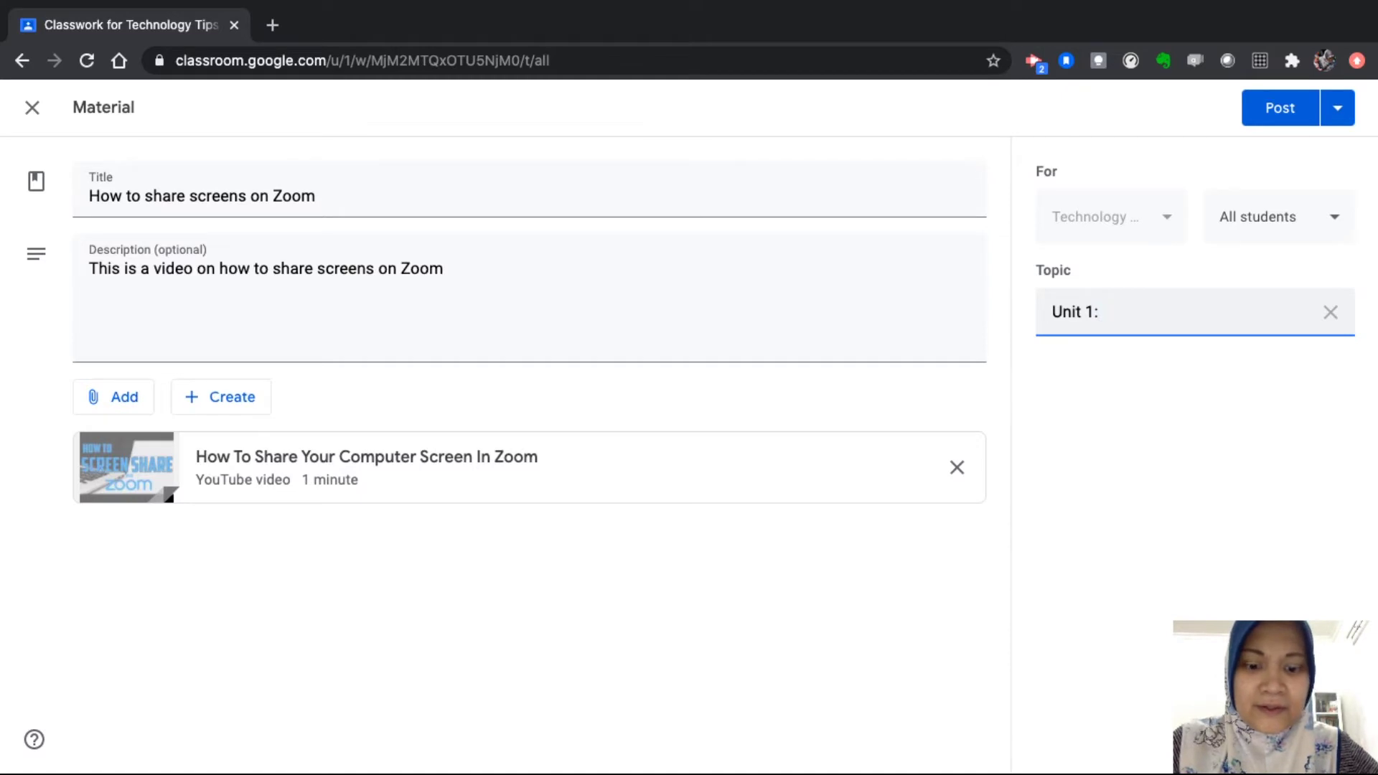
text( Video)
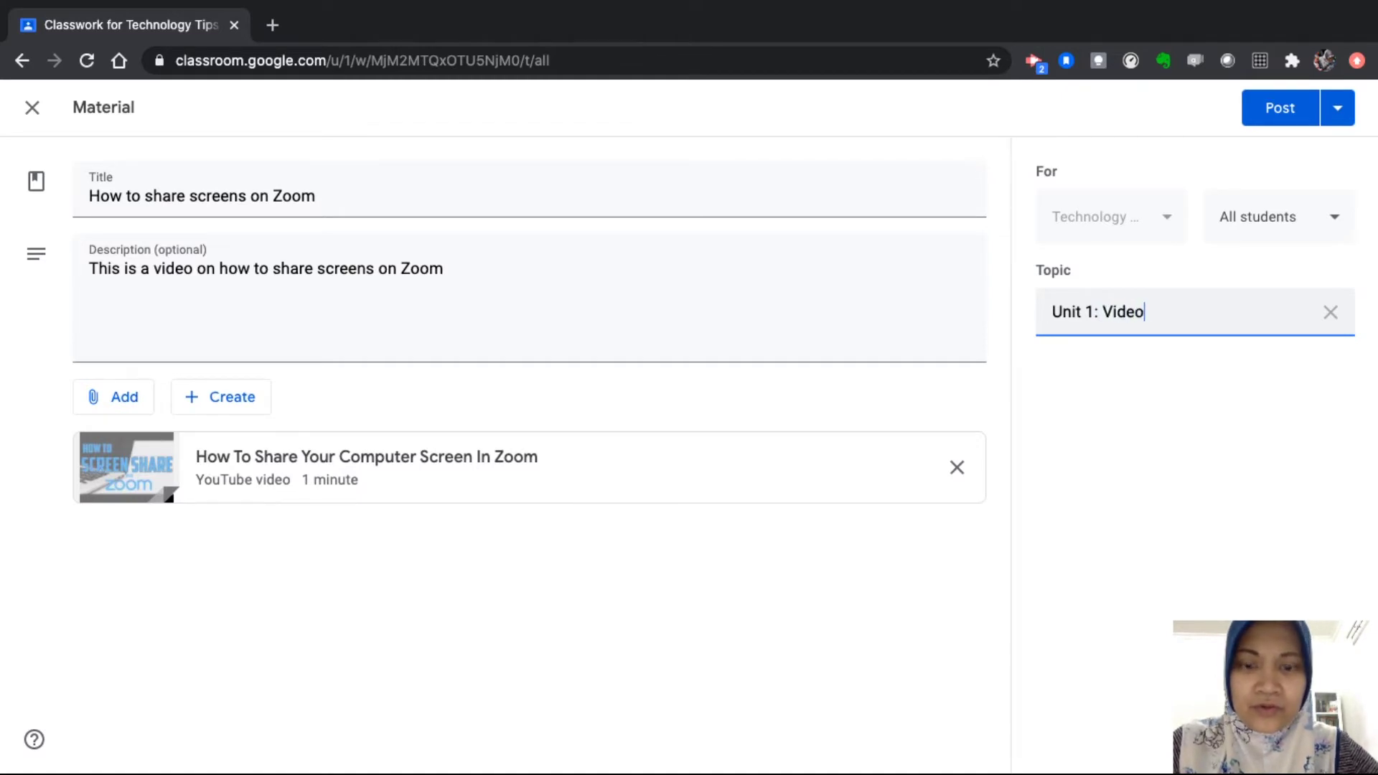
text( conferec)
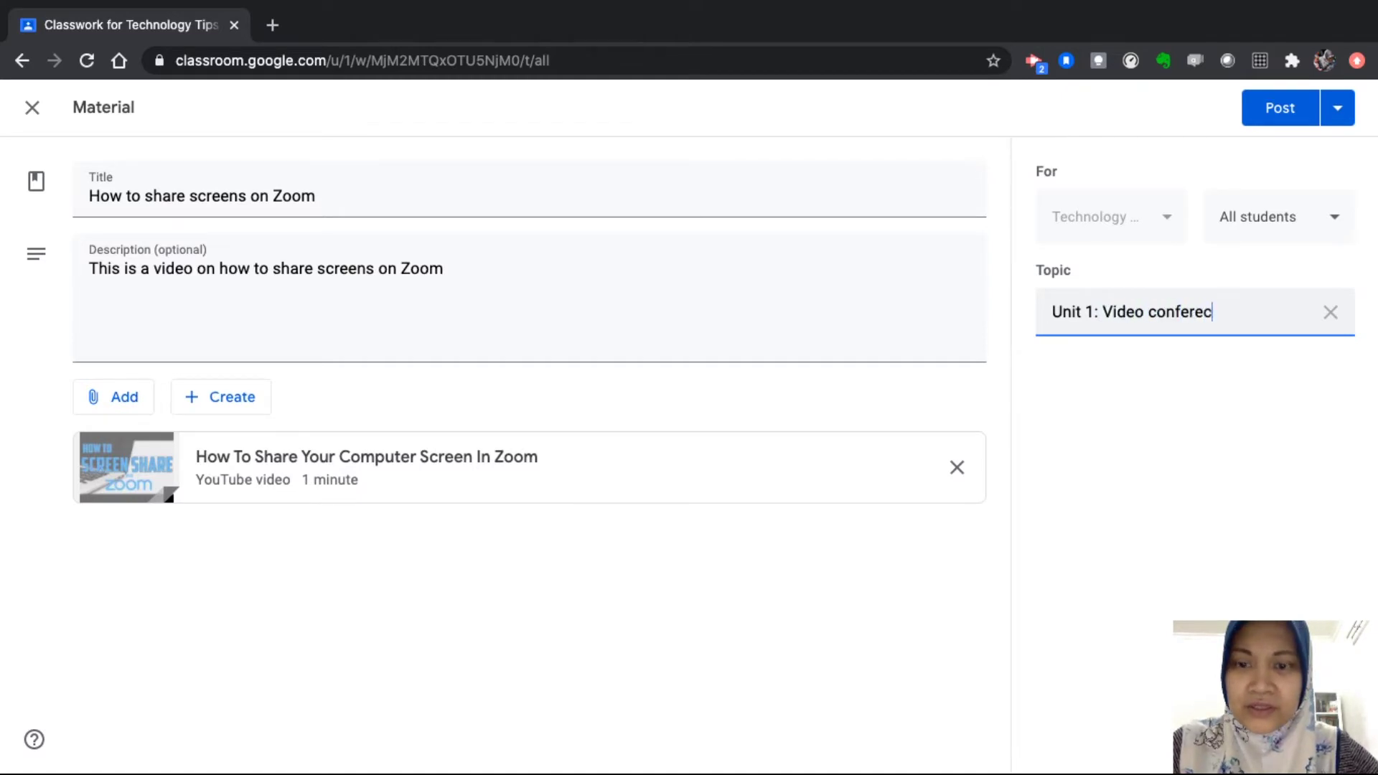
key(BackSpace)
text(ncing t)
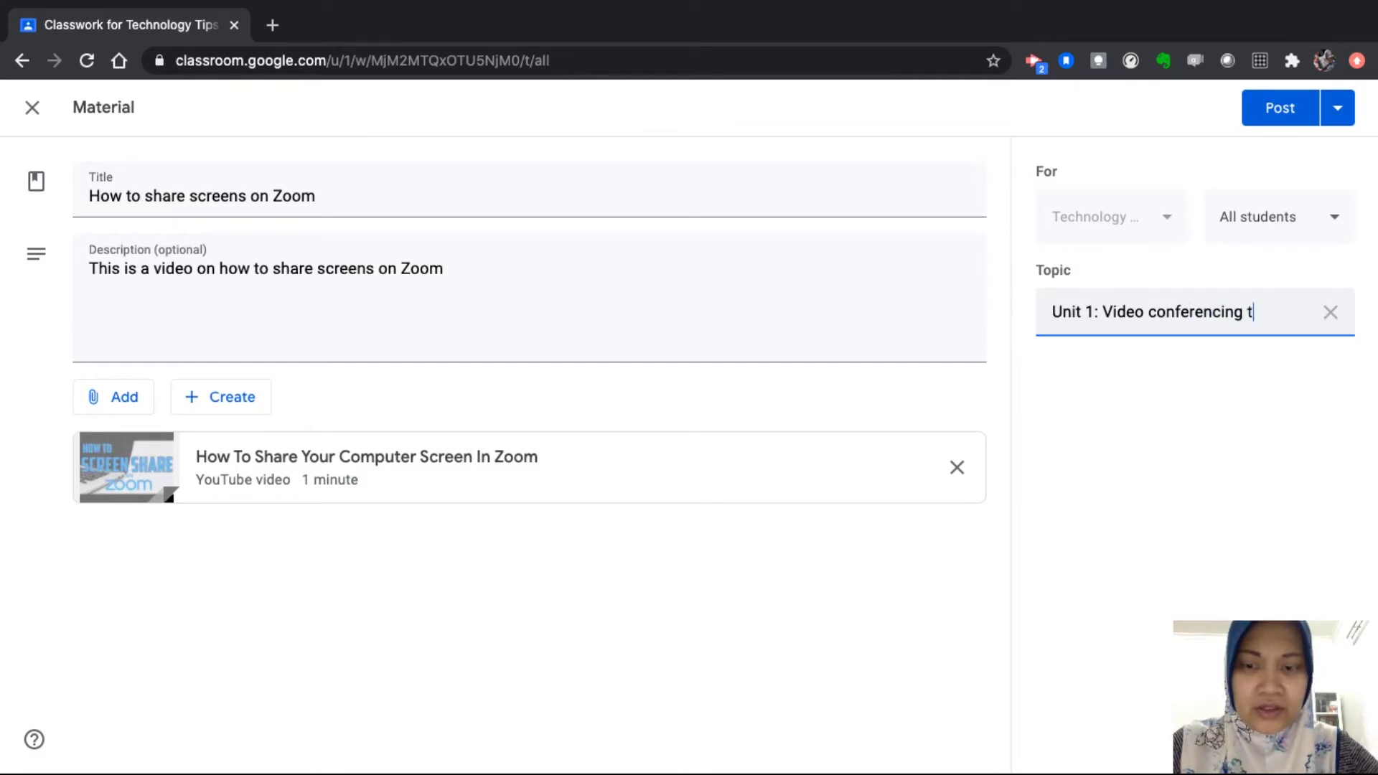
text(ools)
click(1280, 109)
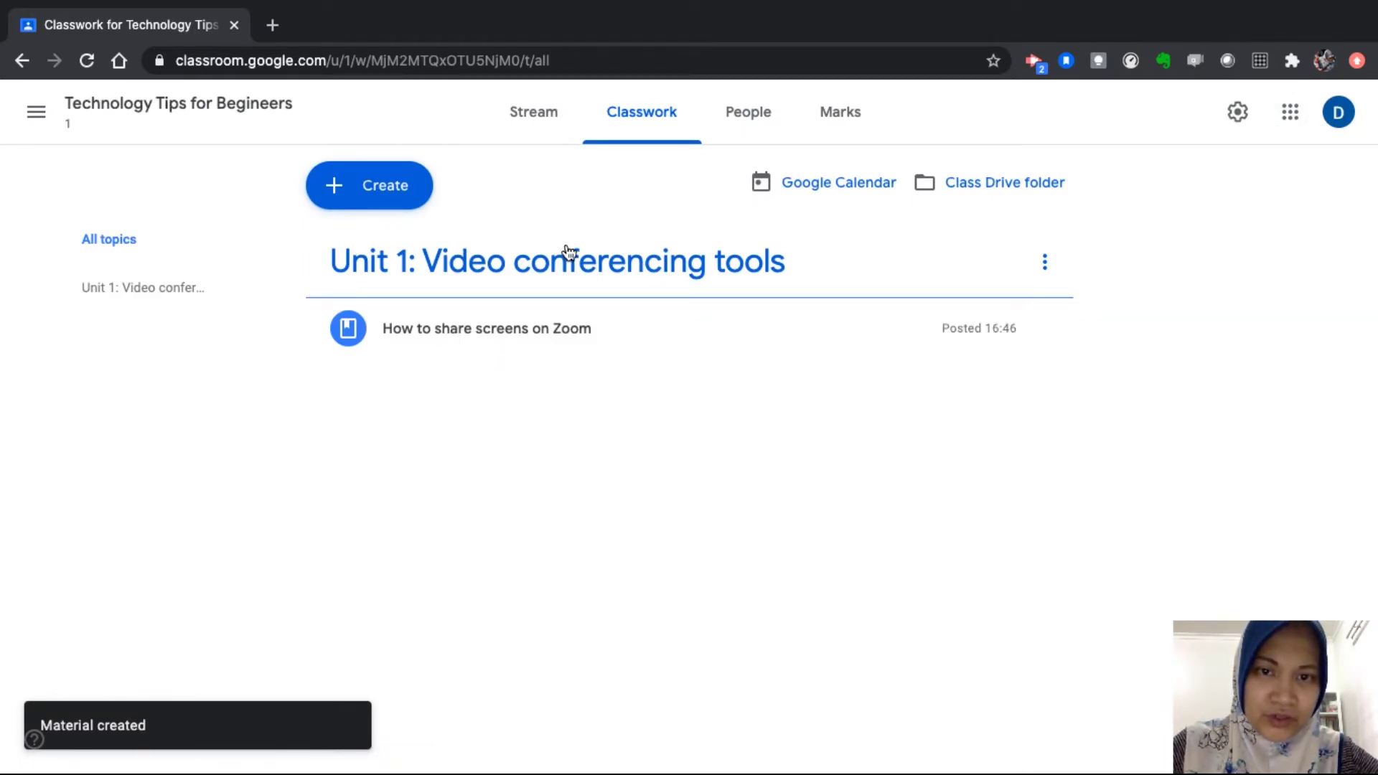
Expand the posted Zoom material, then bring up the Create menu
click(470, 333)
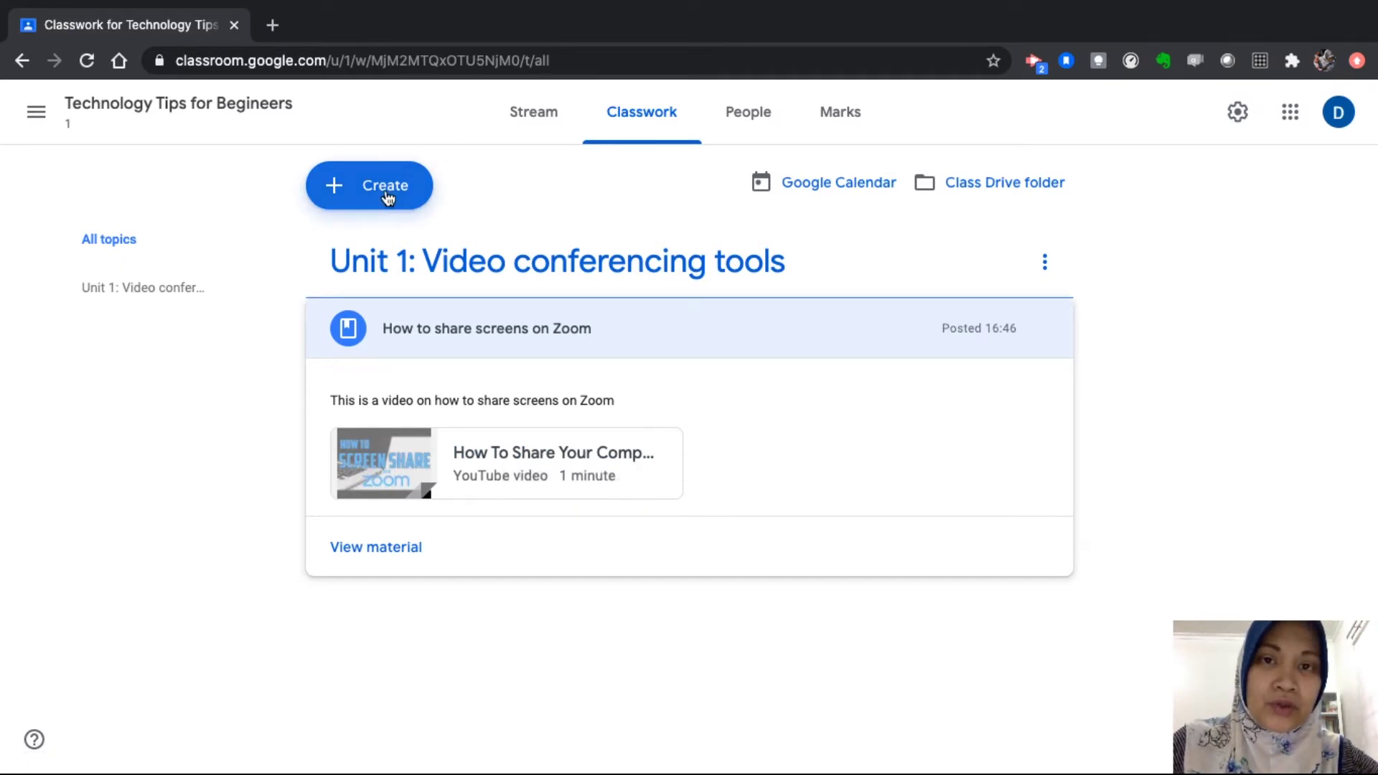
click(388, 198)
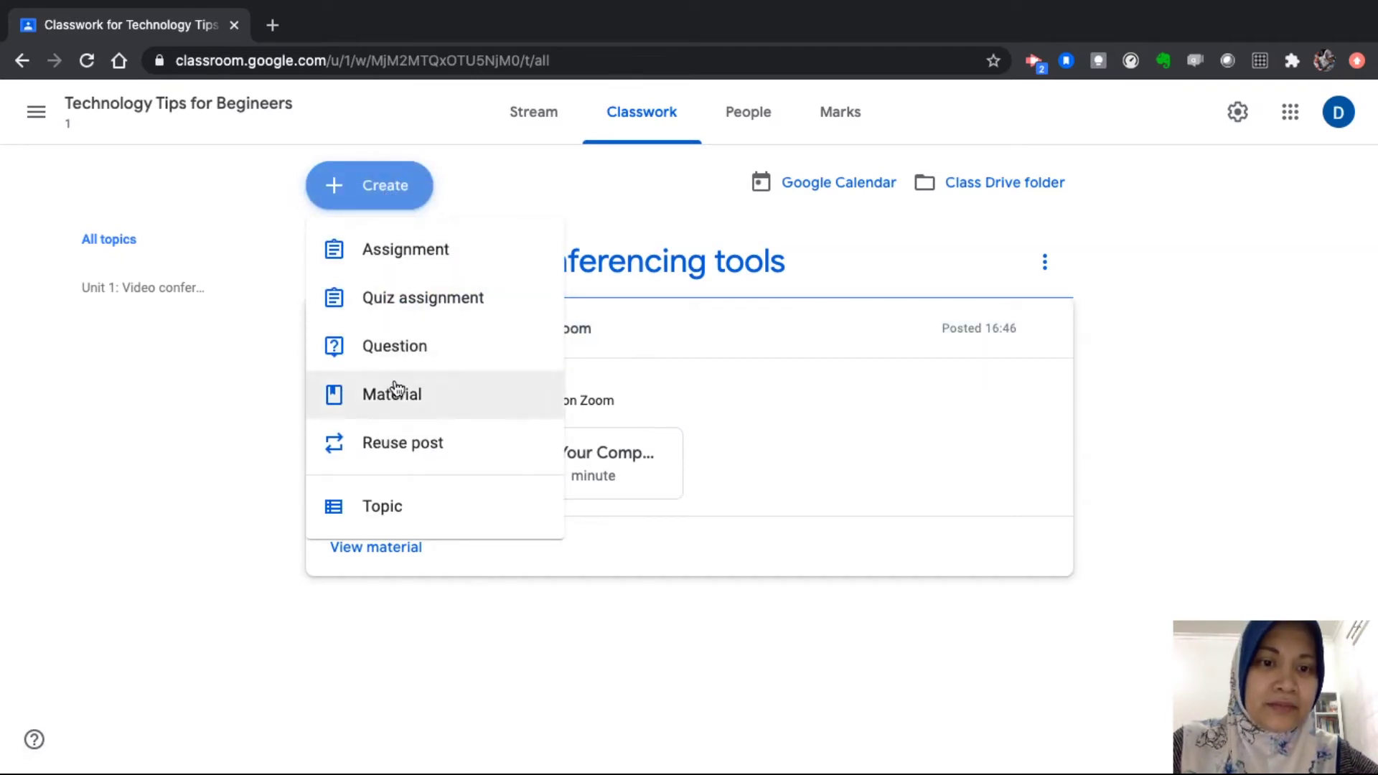
Create a material 'Tips on making your own tutorial video' described as 'Notes for you to study before doing your project'
click(394, 394)
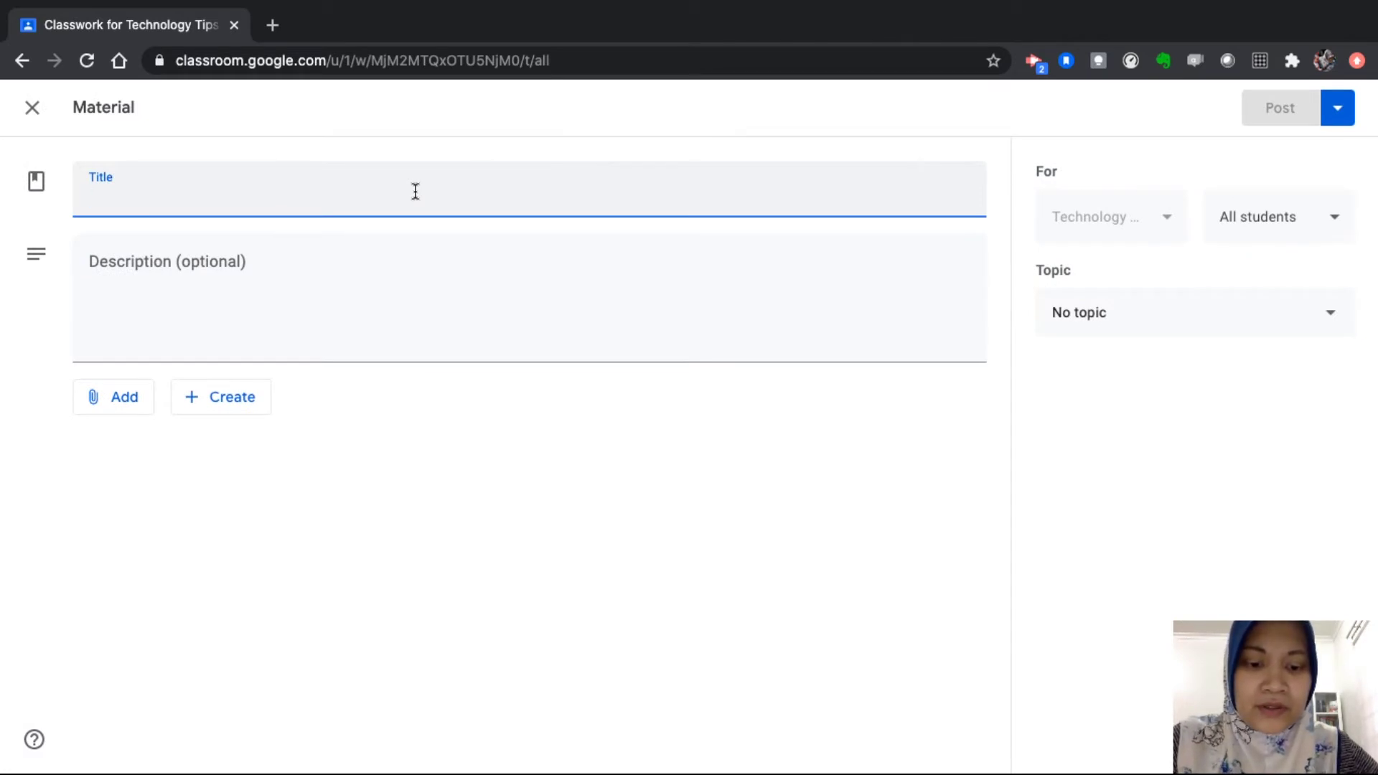
text(Tips on )
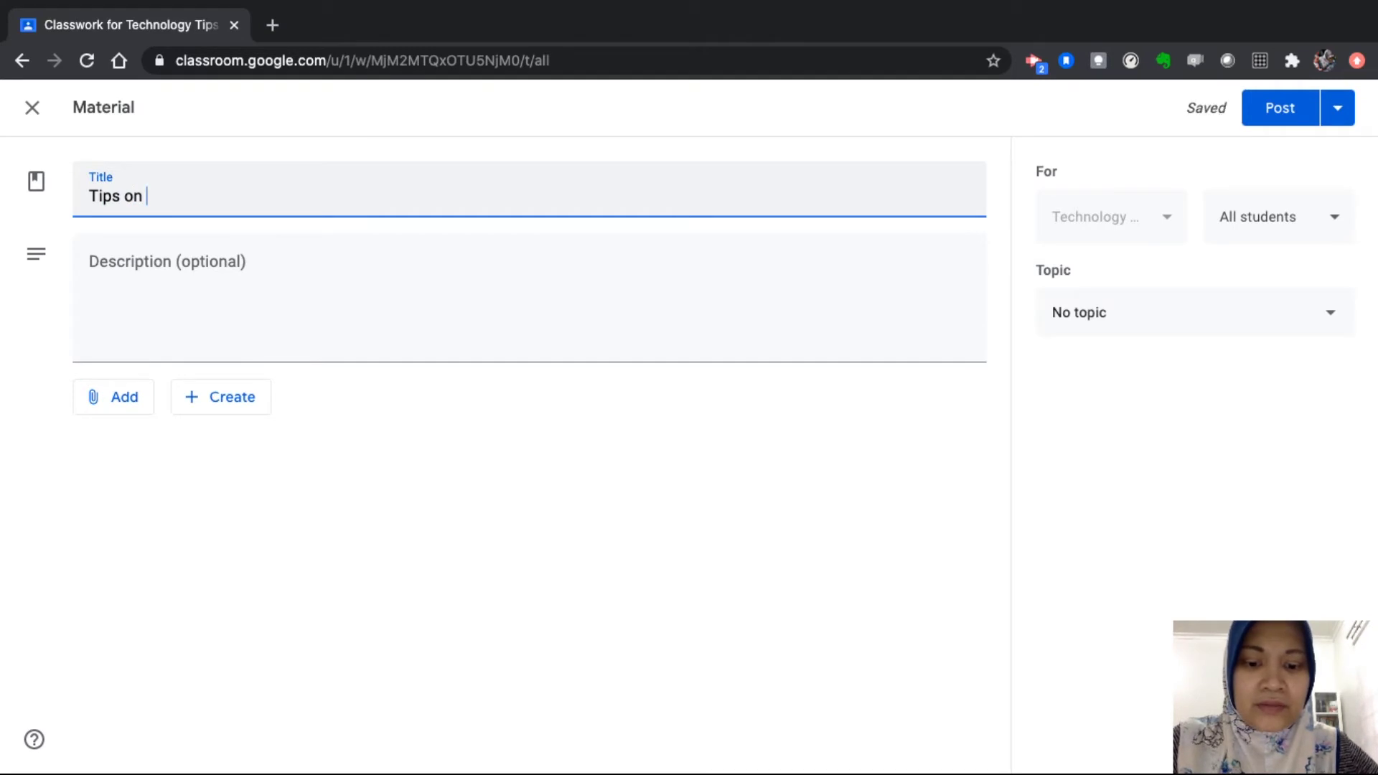
text(making your o)
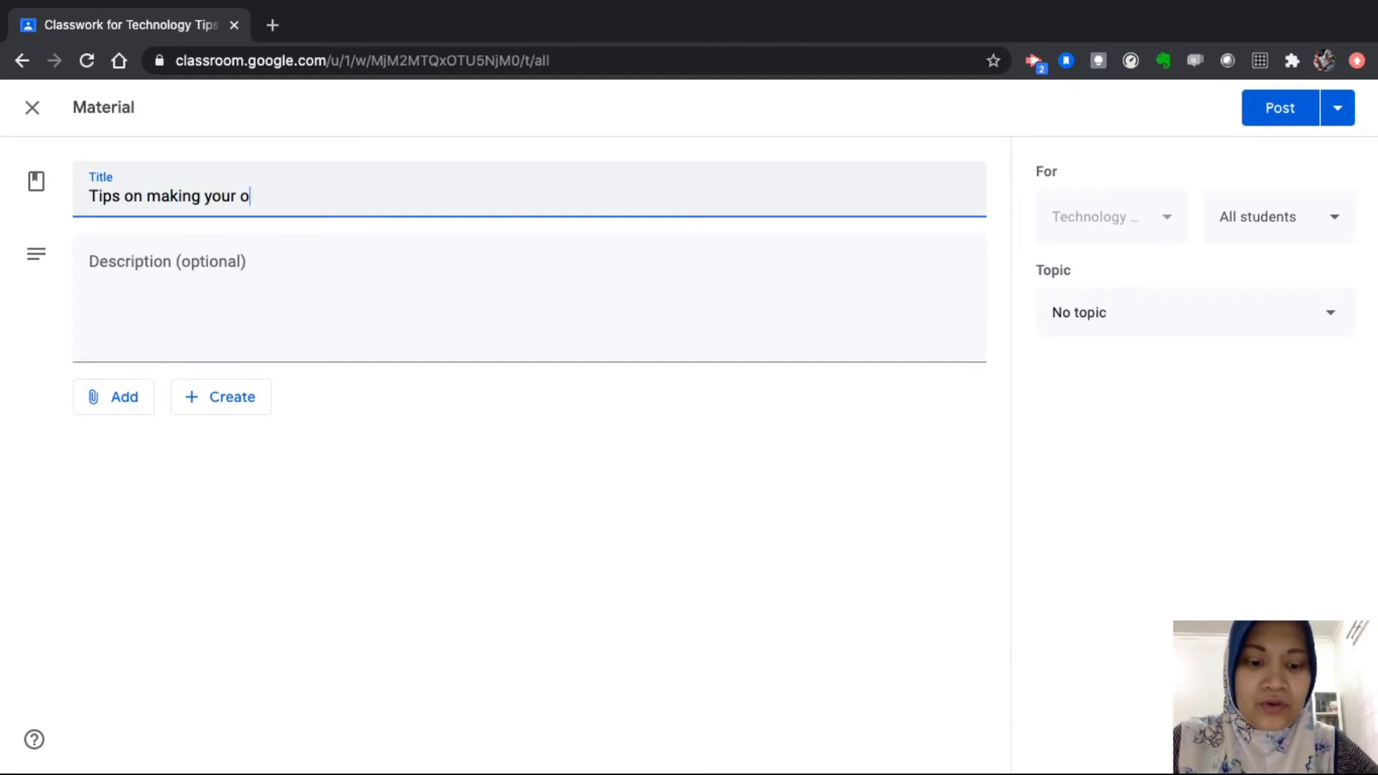
text(wn t)
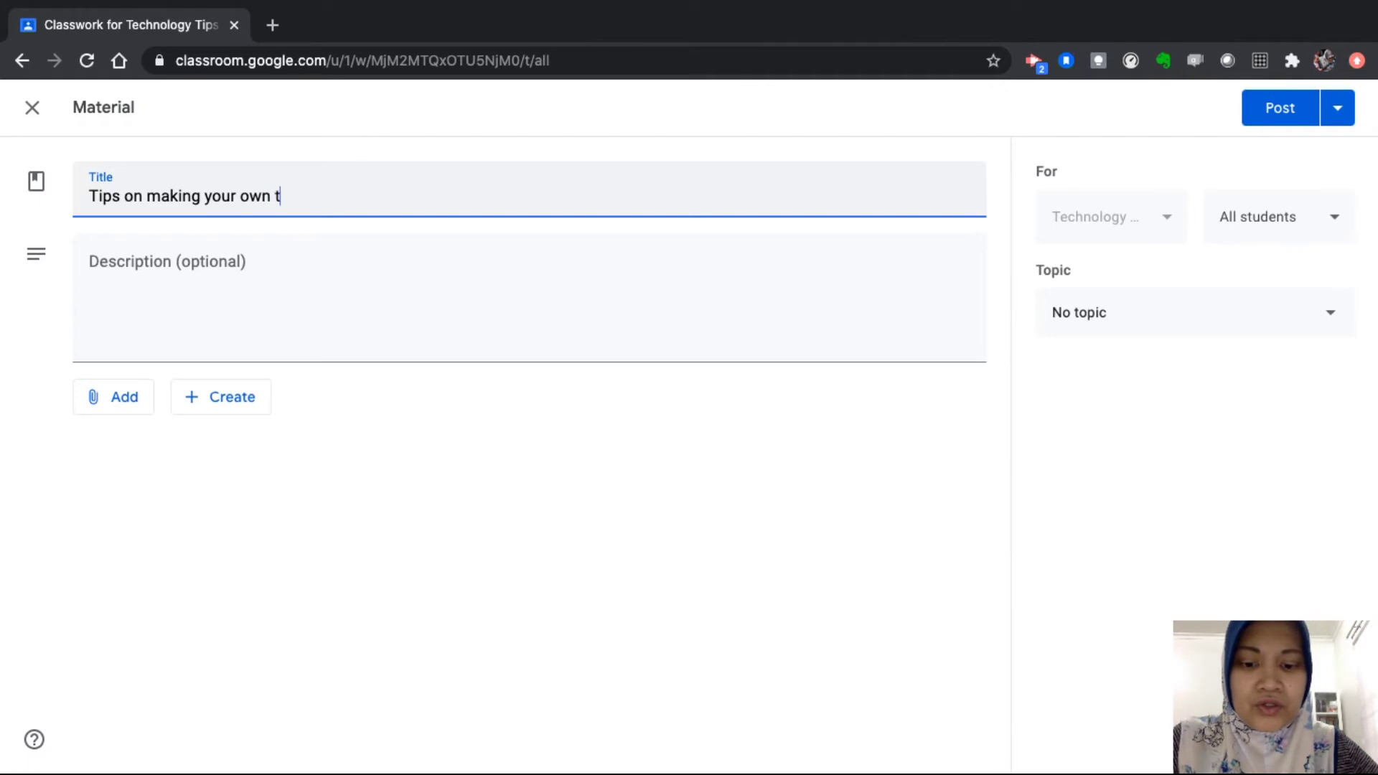
text(utorial )
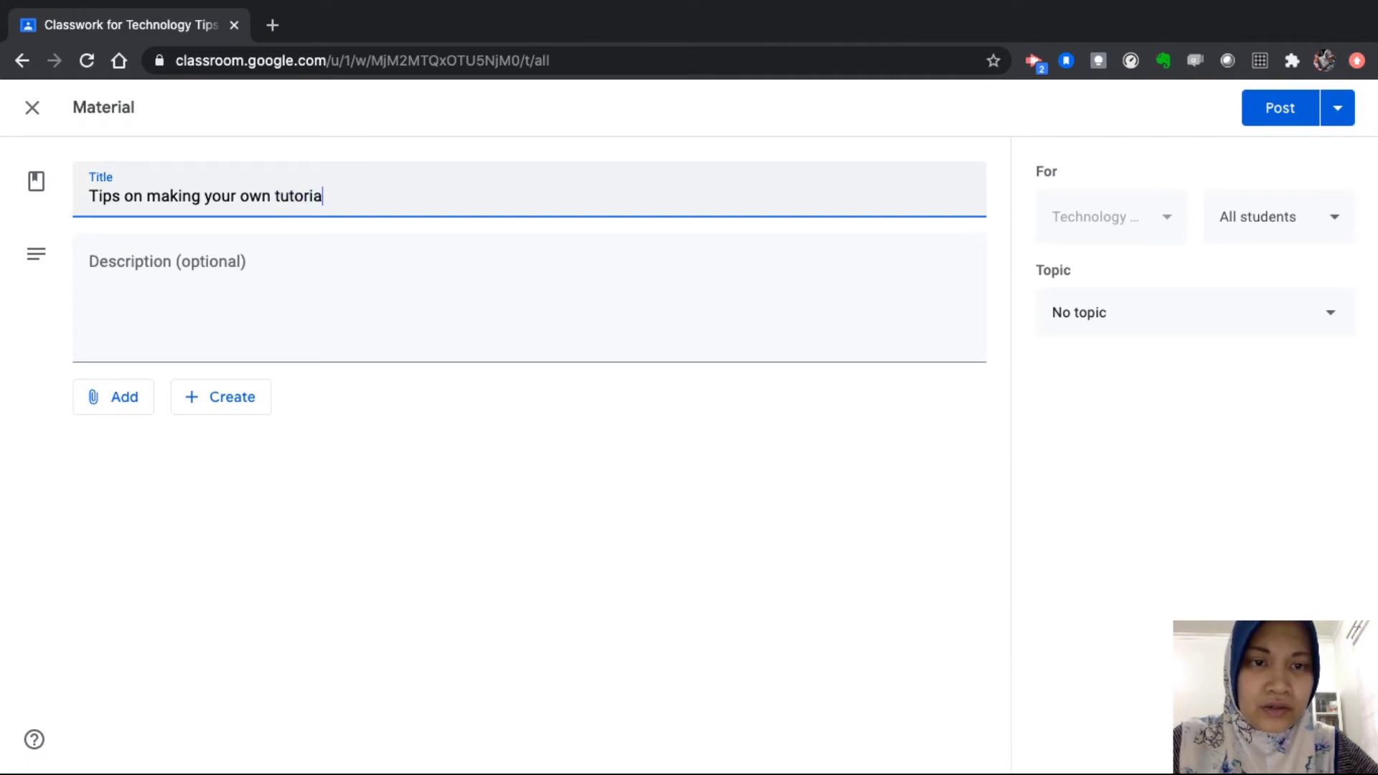
text(video)
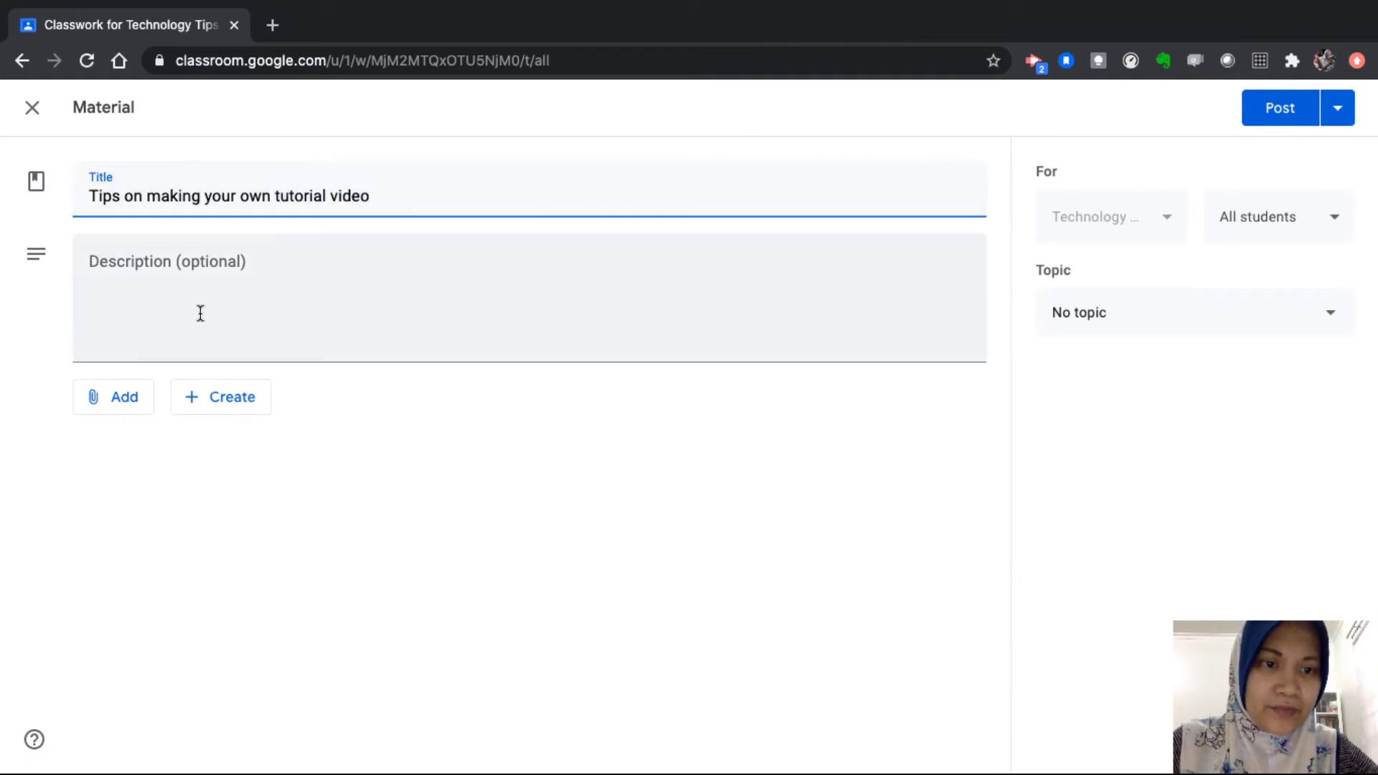
click(193, 282)
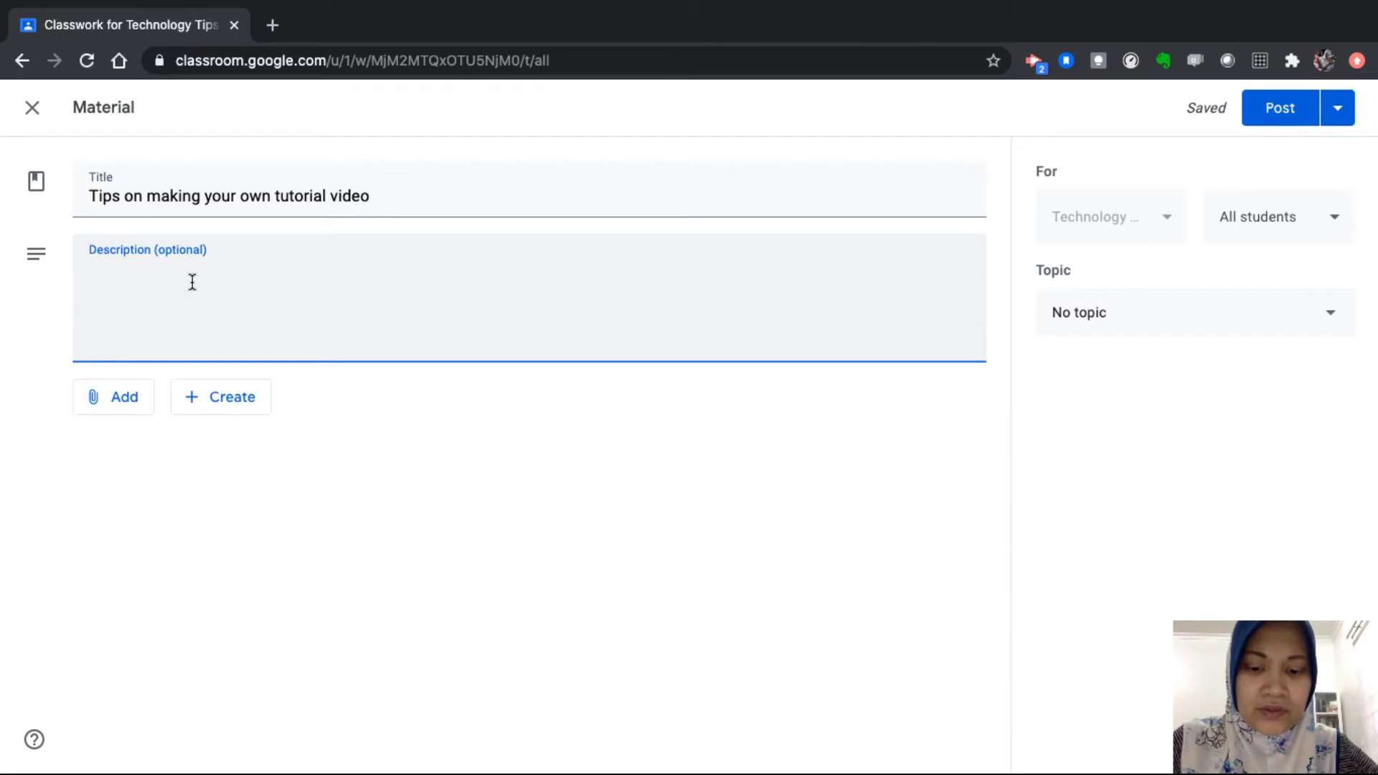
text(Notes )
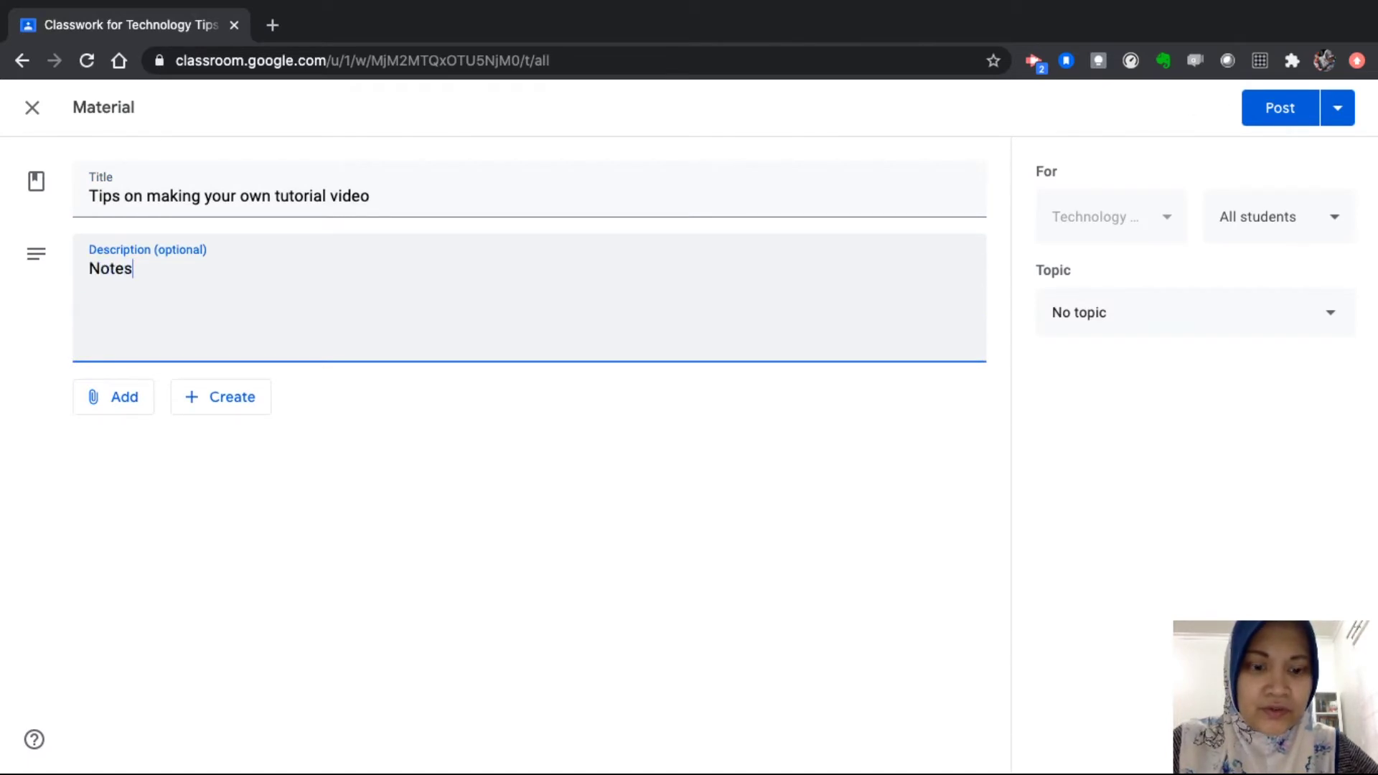
text(for you to)
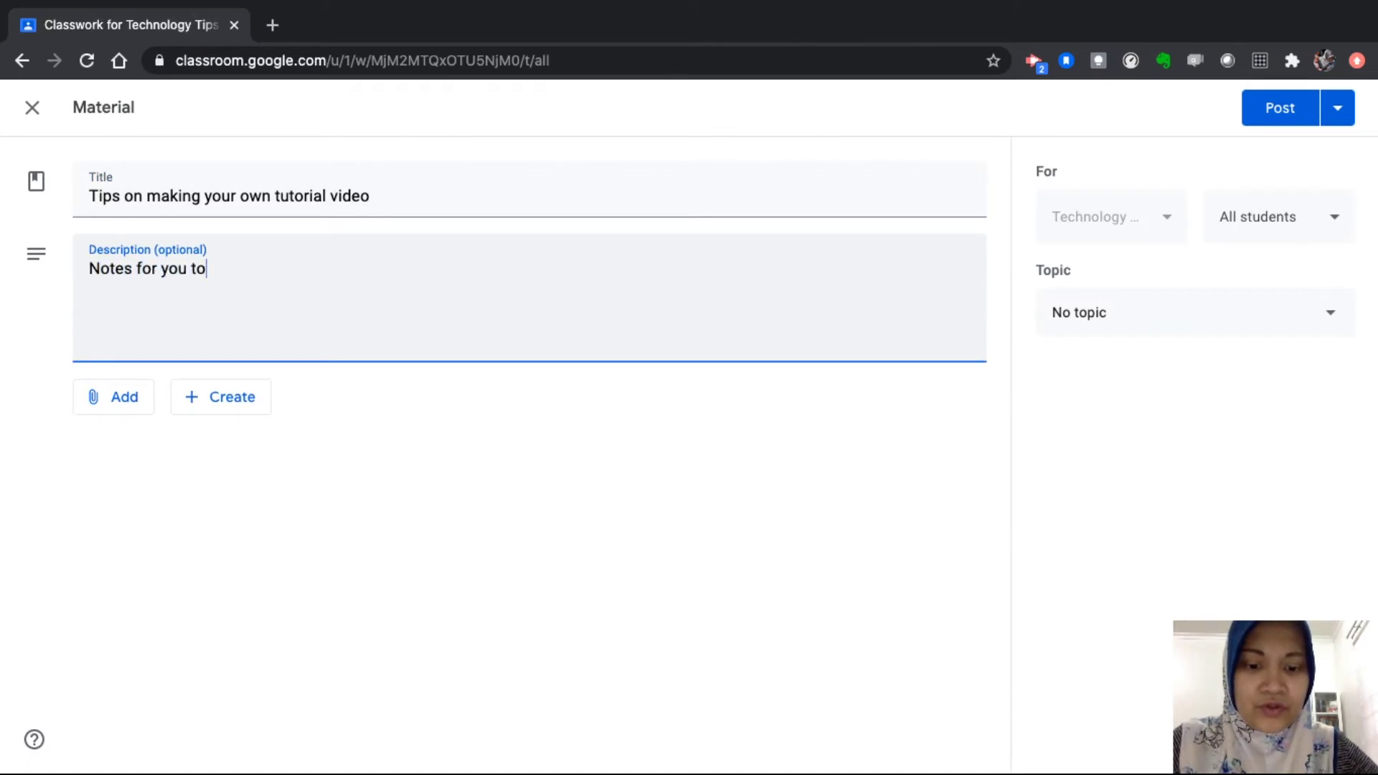
text( study befor)
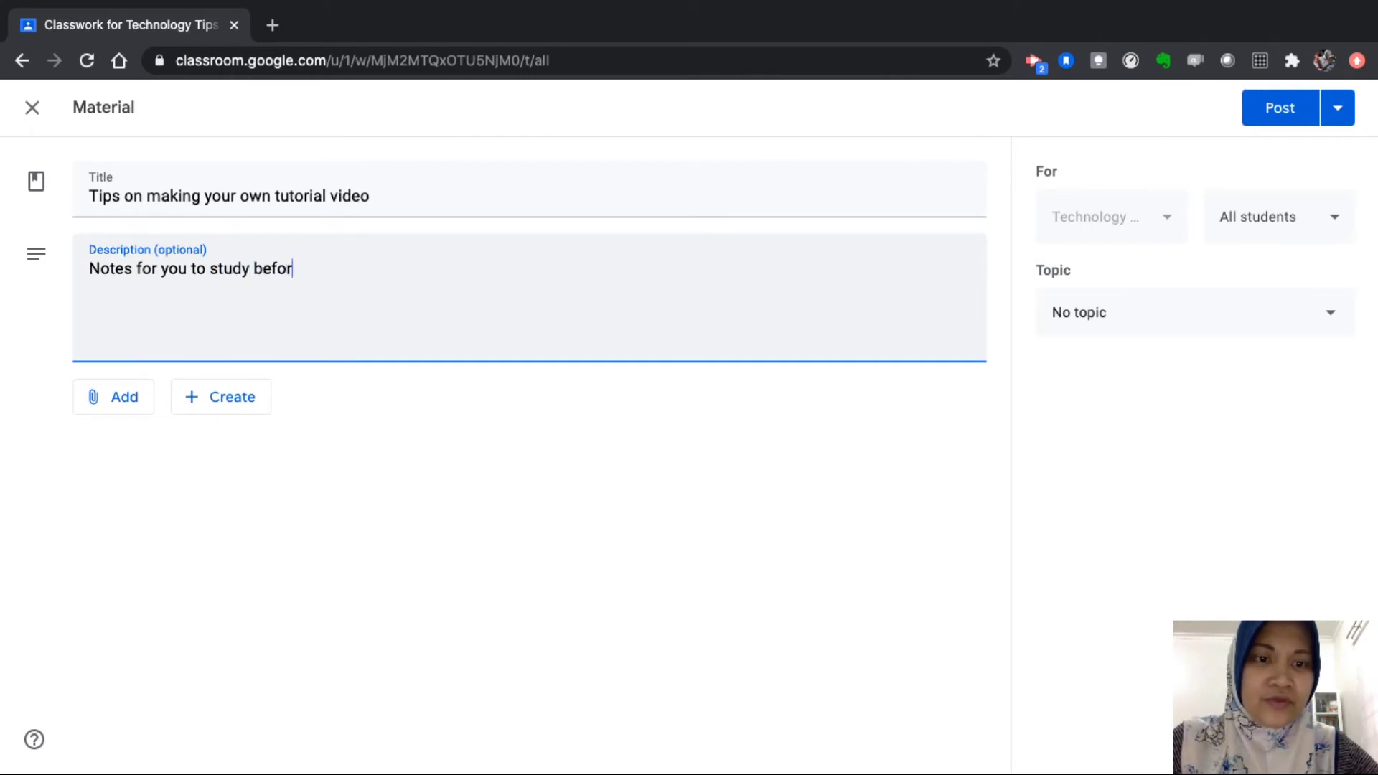
text(e doing your)
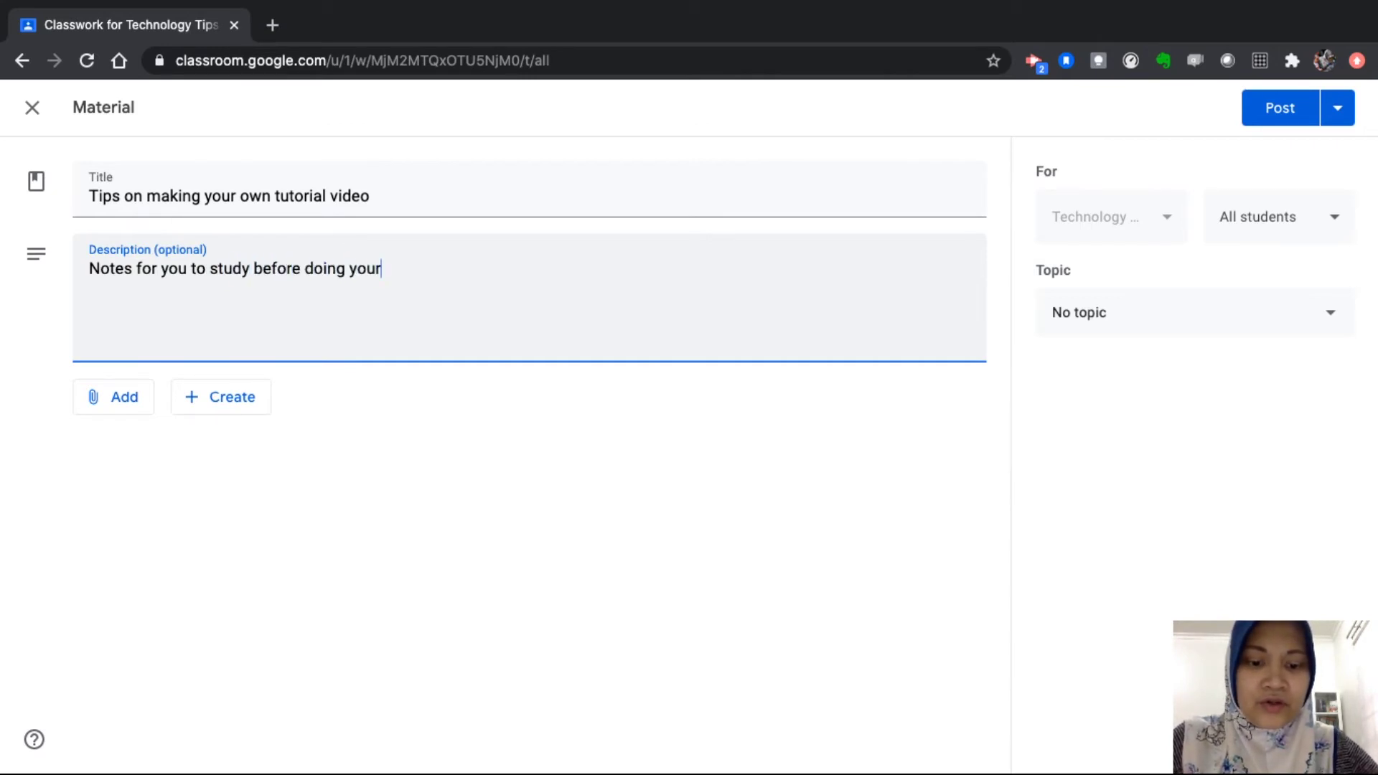
text( project)
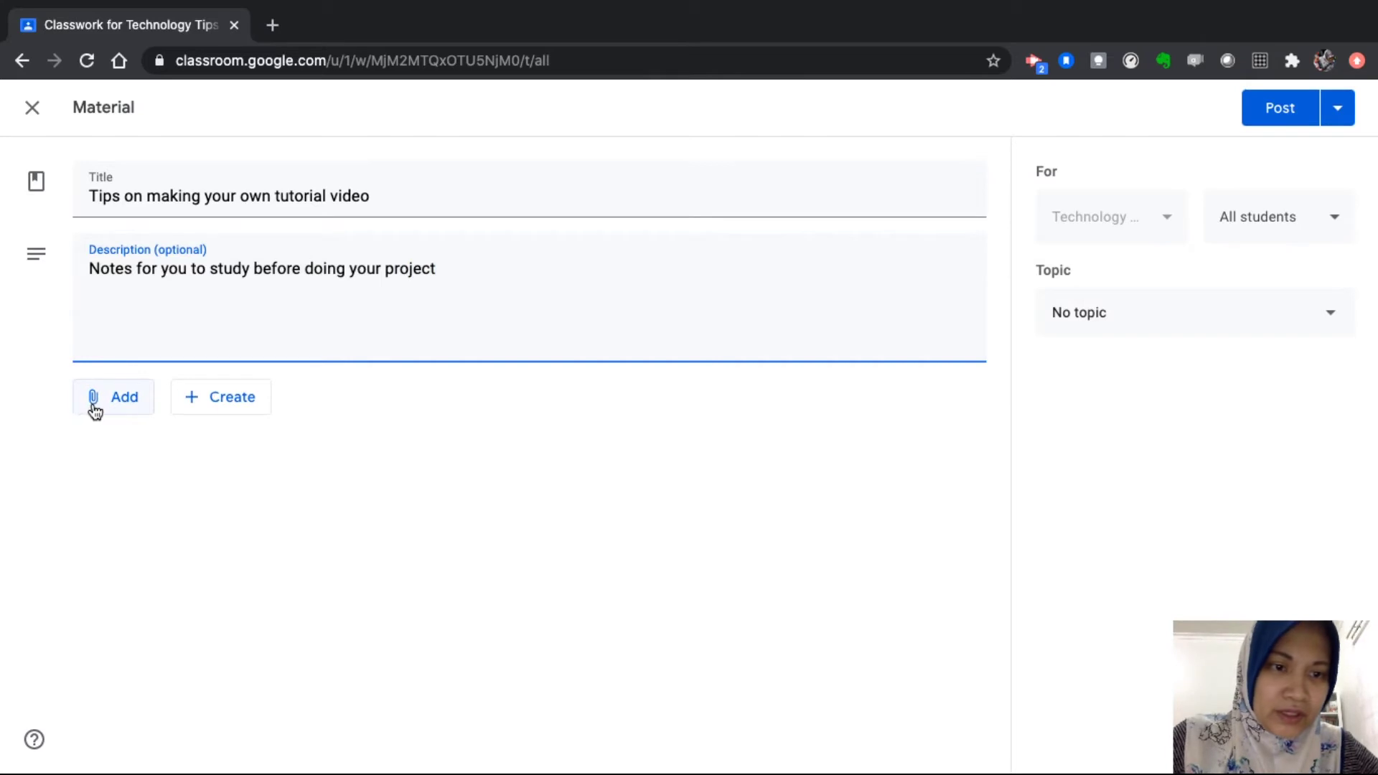
click(96, 408)
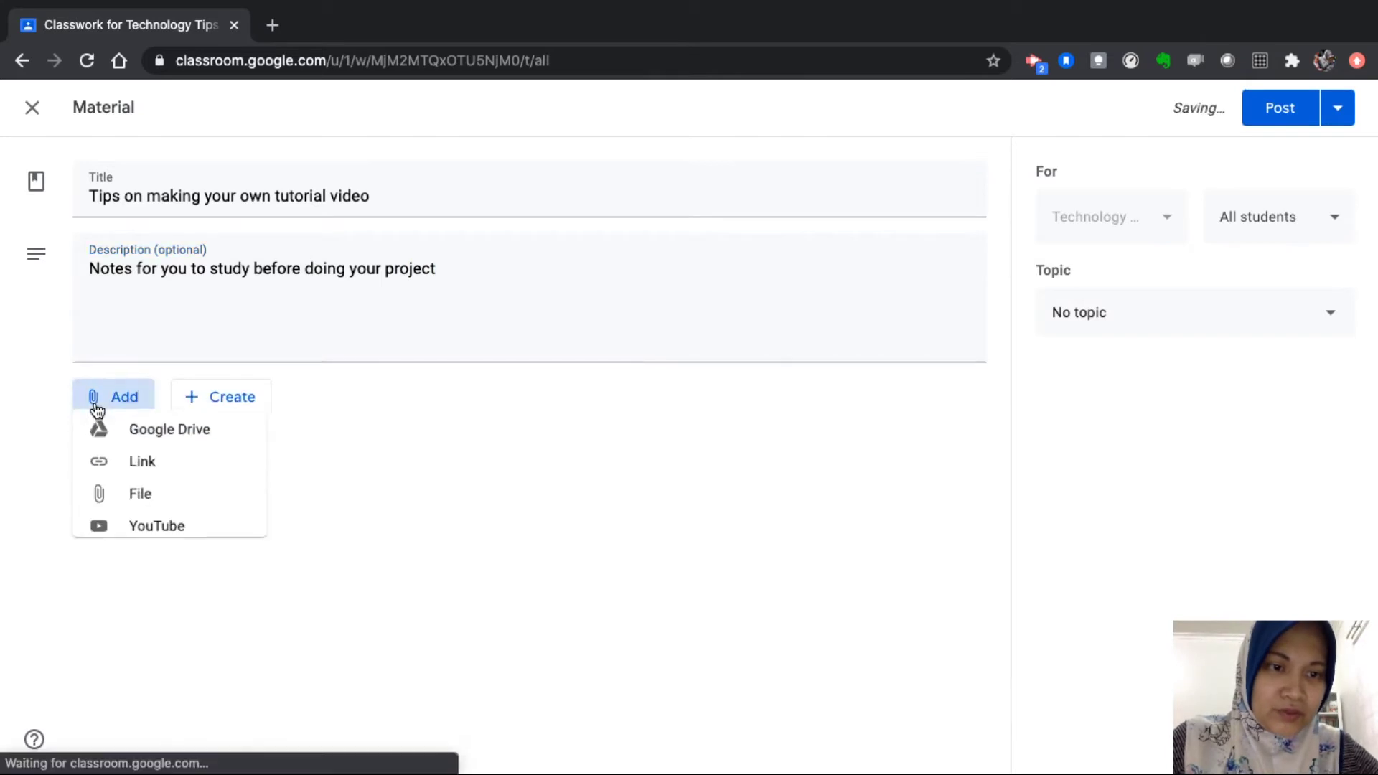
click(126, 506)
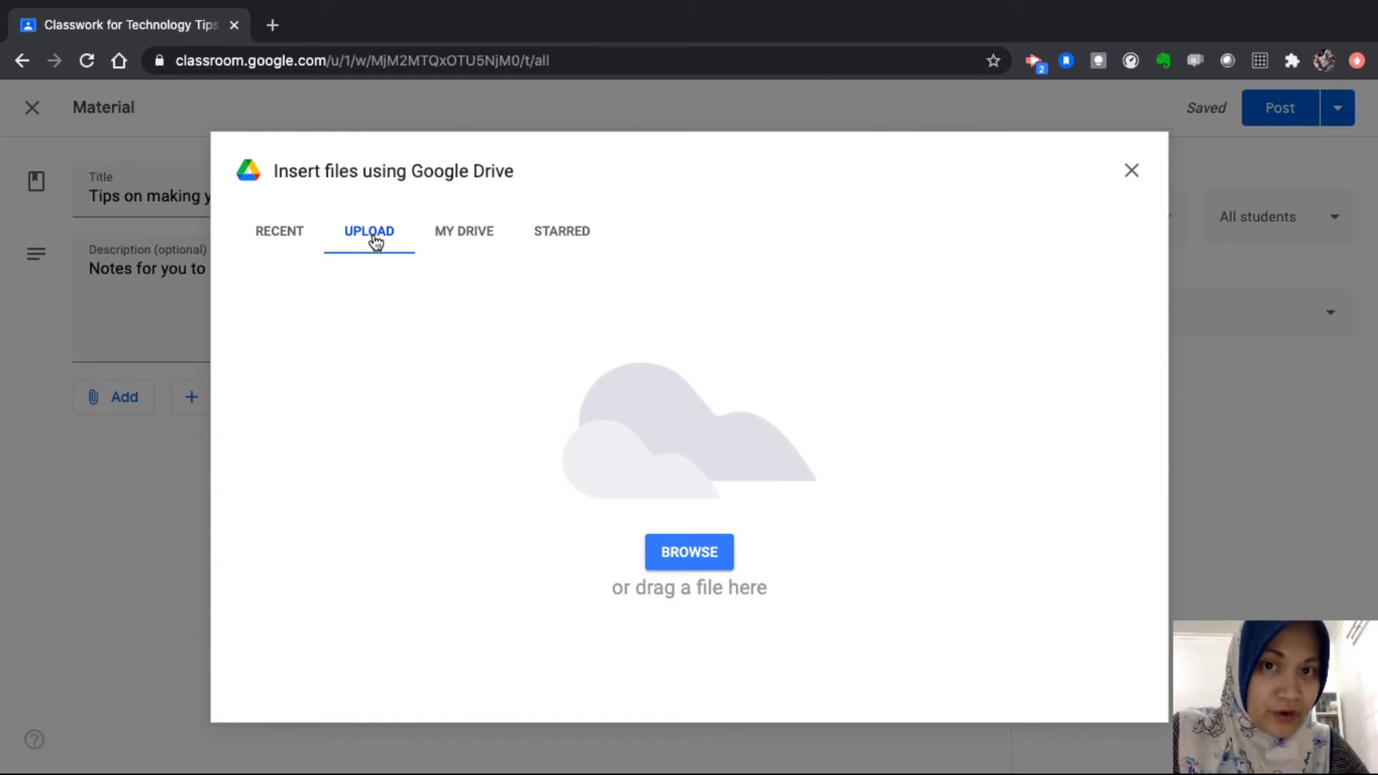
Browse the My Drive, Starred and Recent tabs, then open the computer's file picker from Upload
click(477, 240)
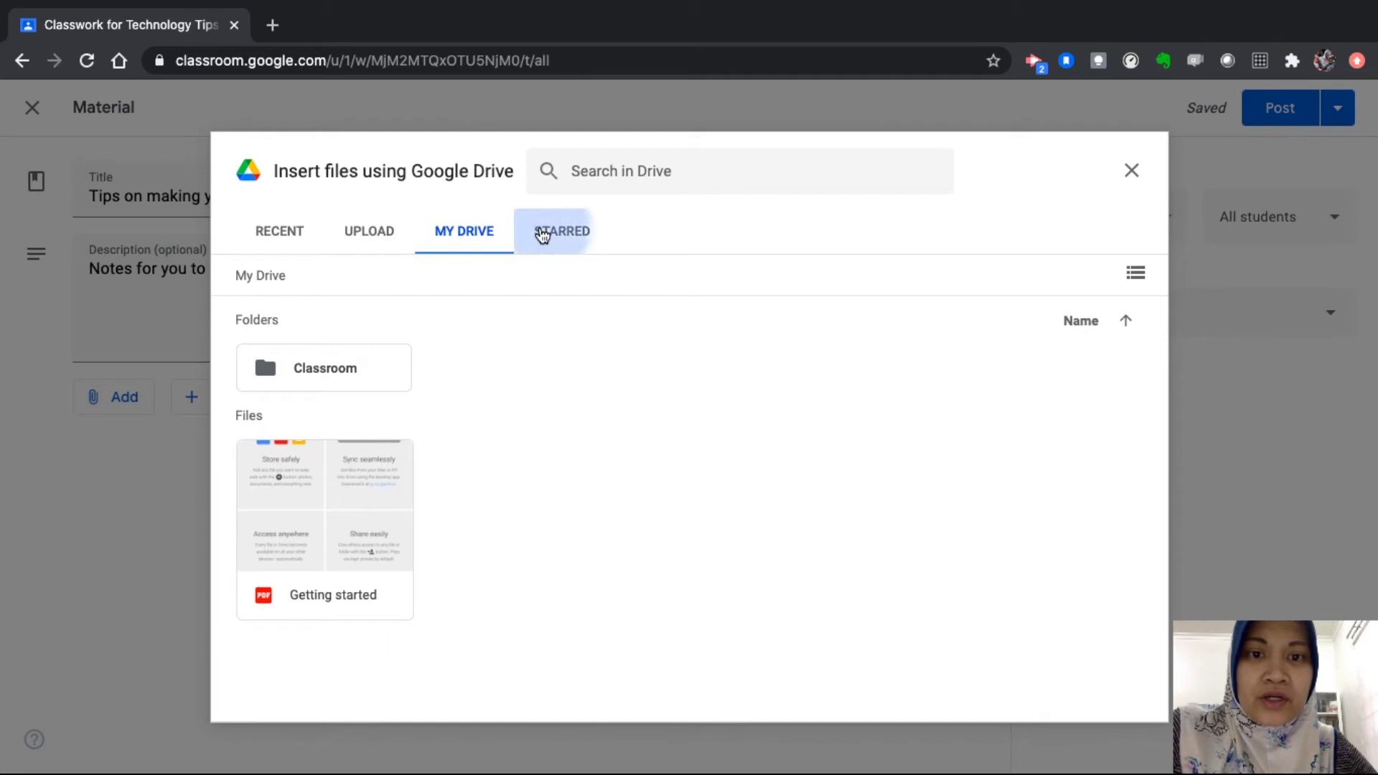
click(543, 236)
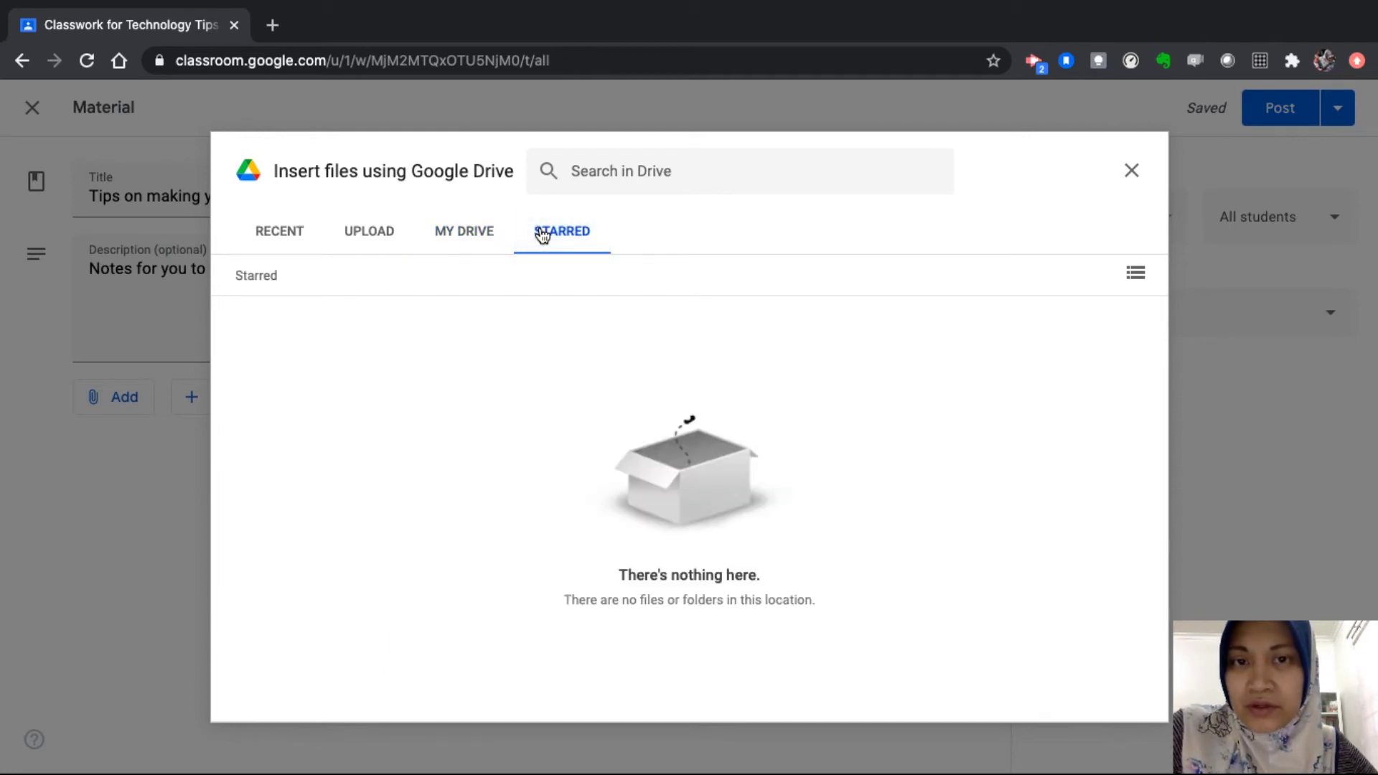
click(293, 237)
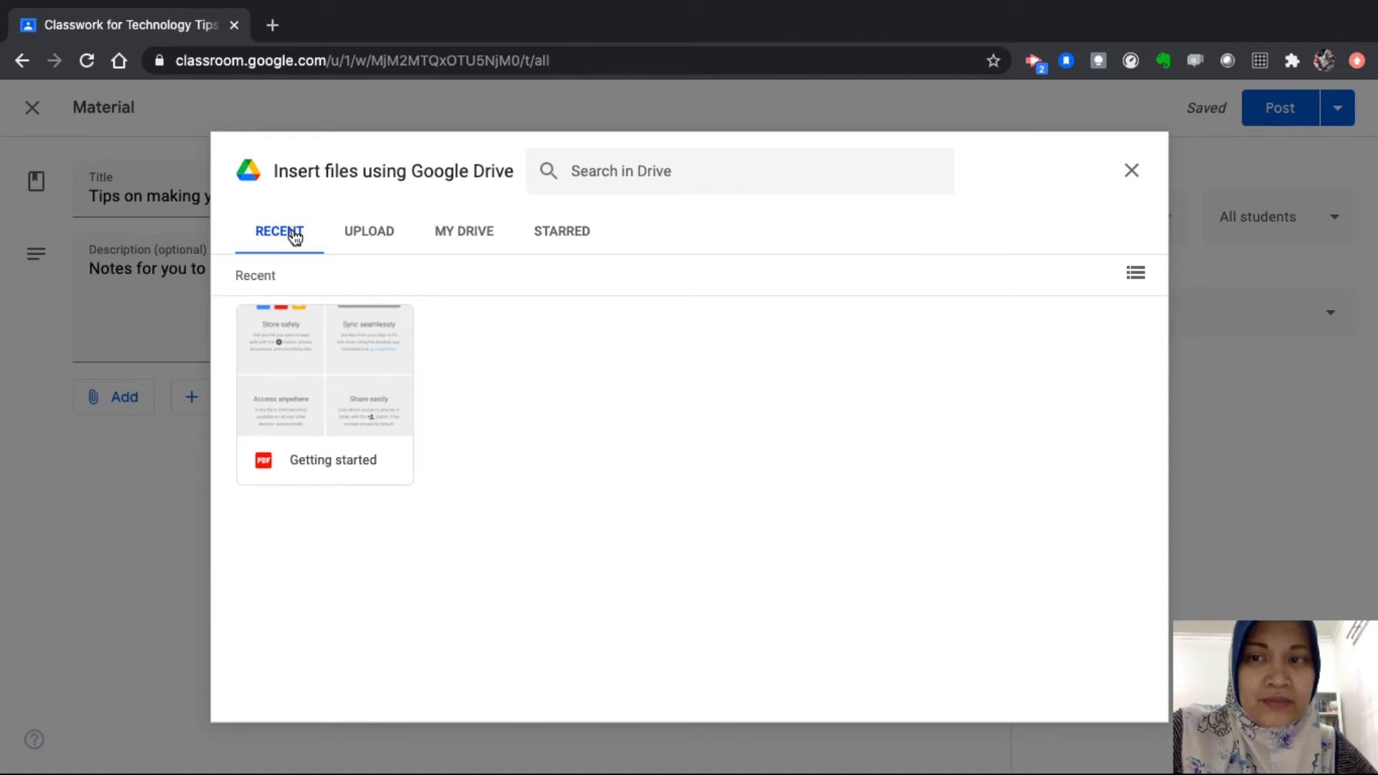
mouse_move(324, 393)
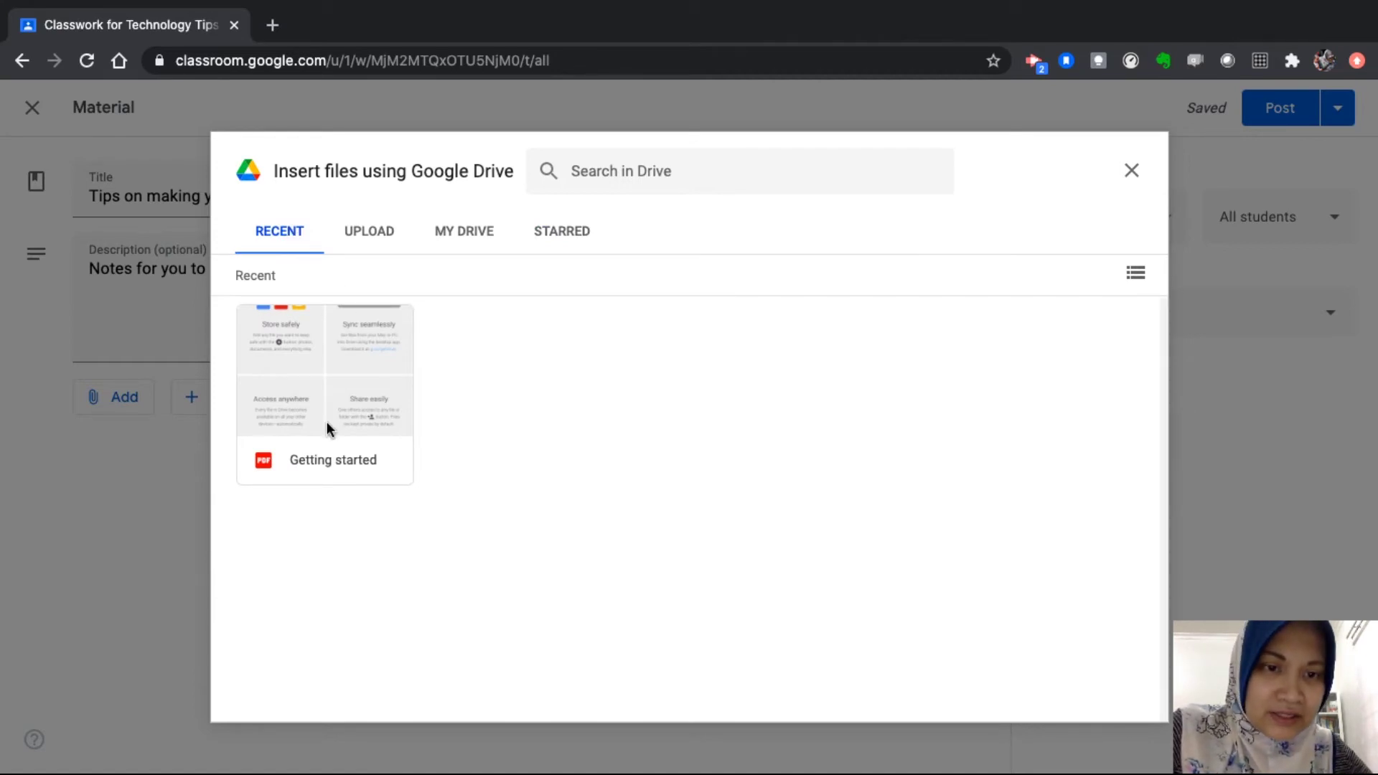
click(369, 230)
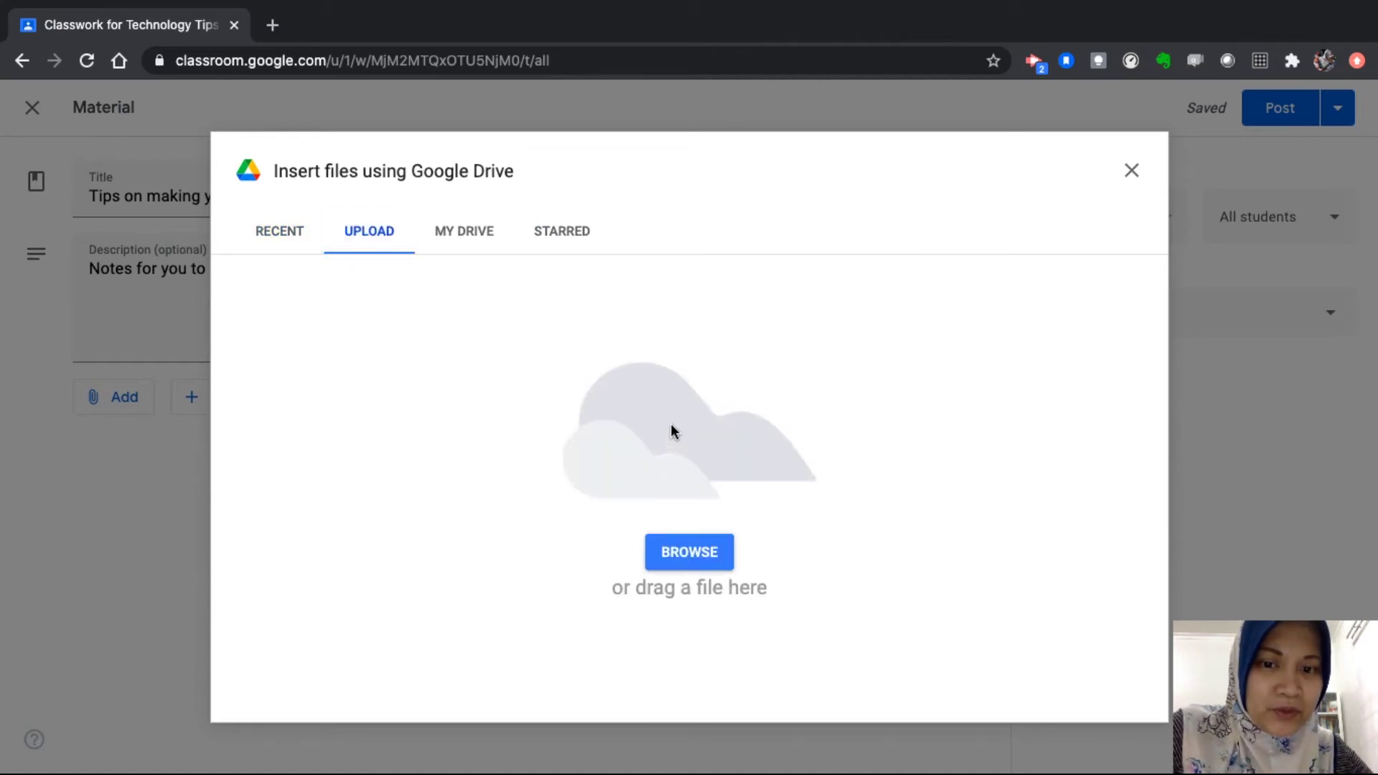
click(692, 561)
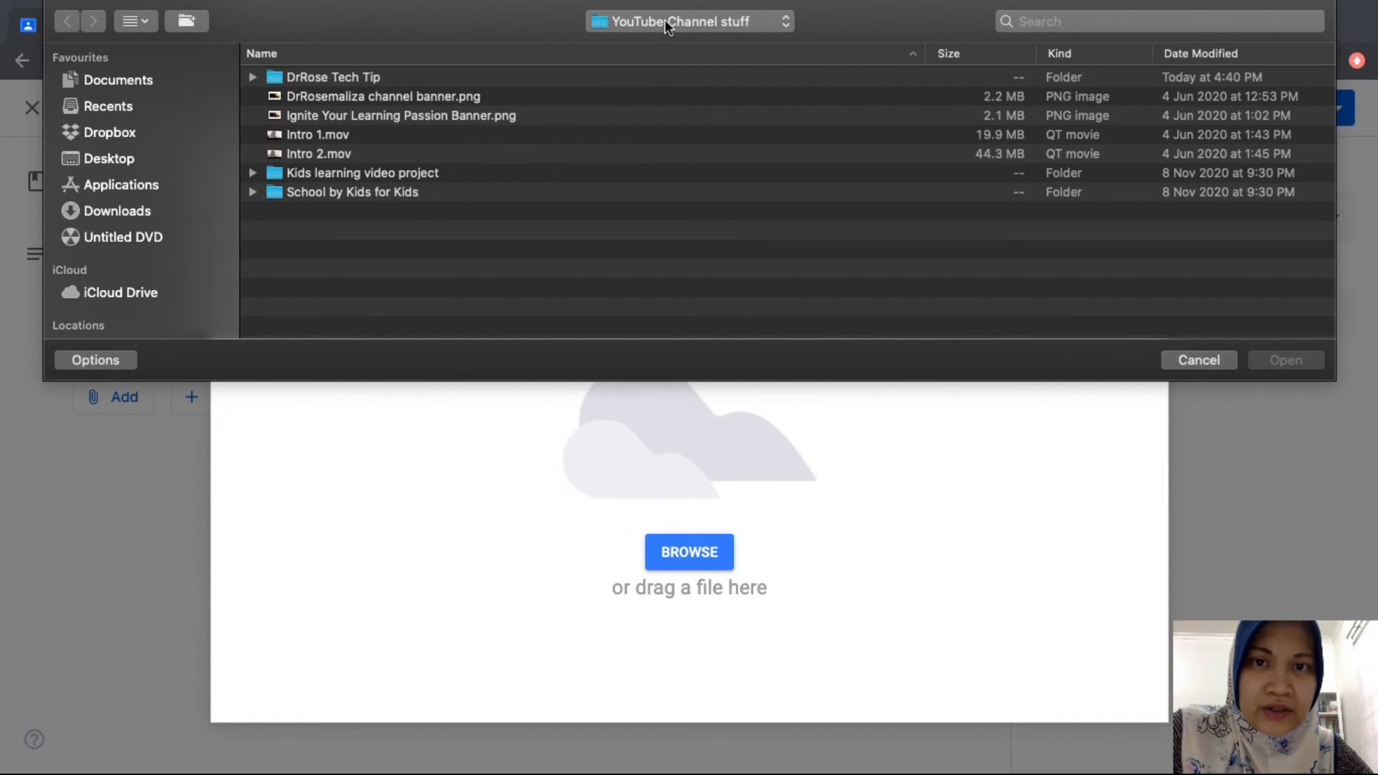
Search for 'pdf' and upload 'Pixie and Miranda Stayed Home' as the attachment
click(1191, 23)
text(pdf)
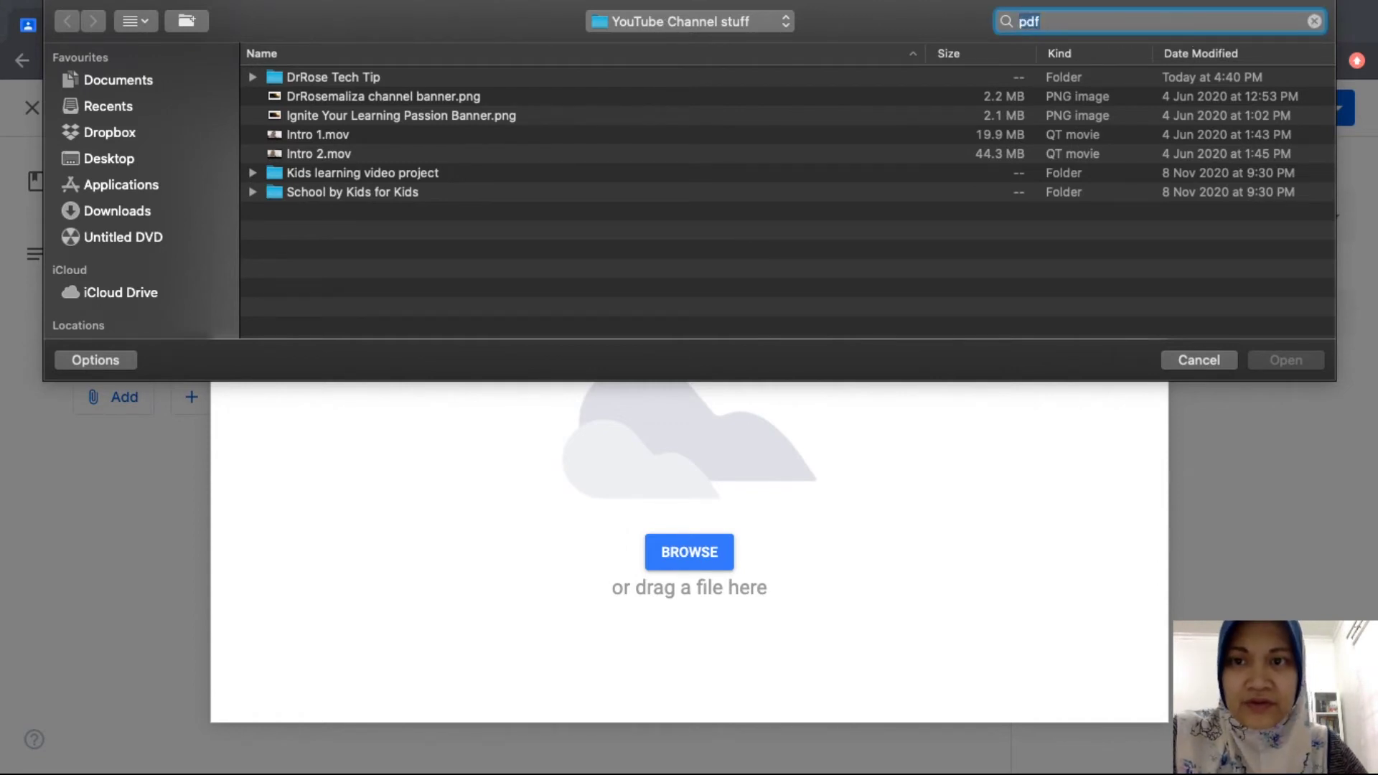
key(Return)
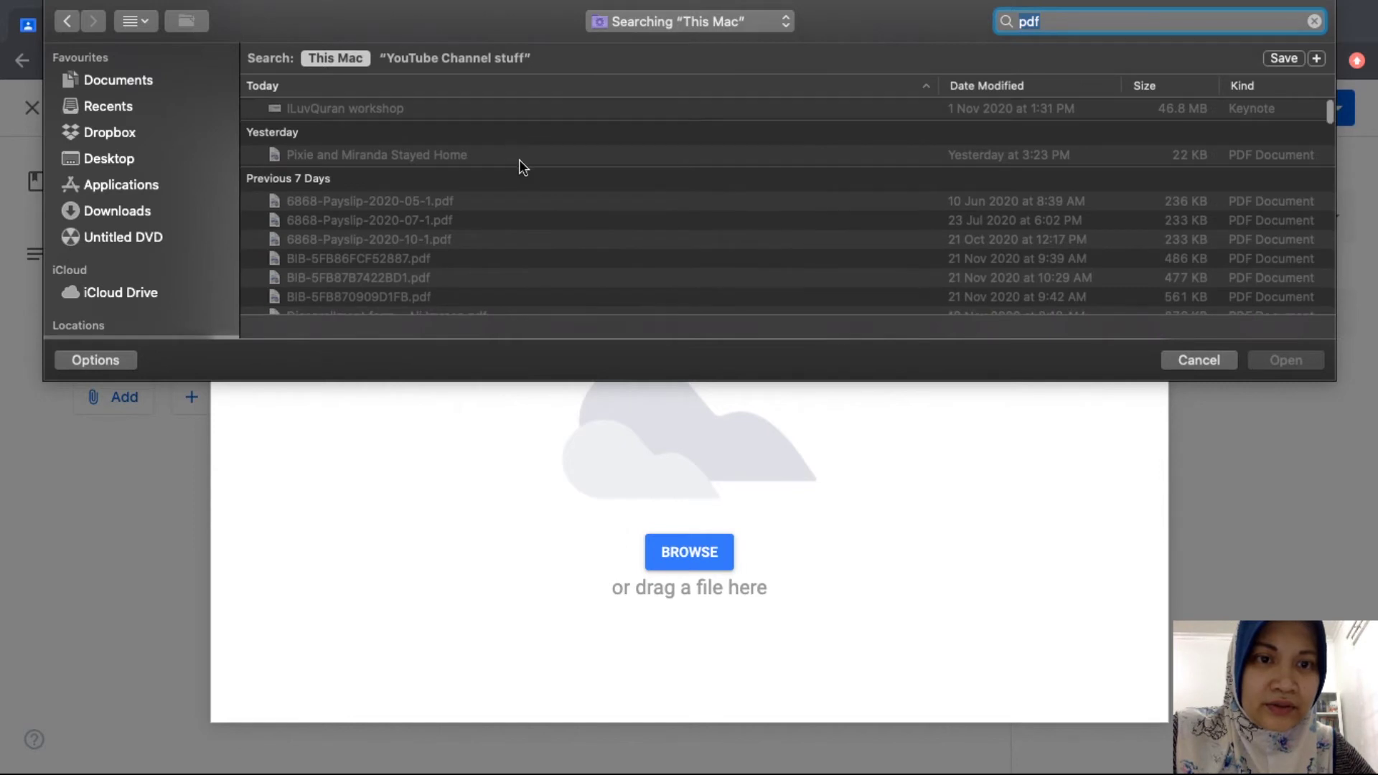
click(444, 155)
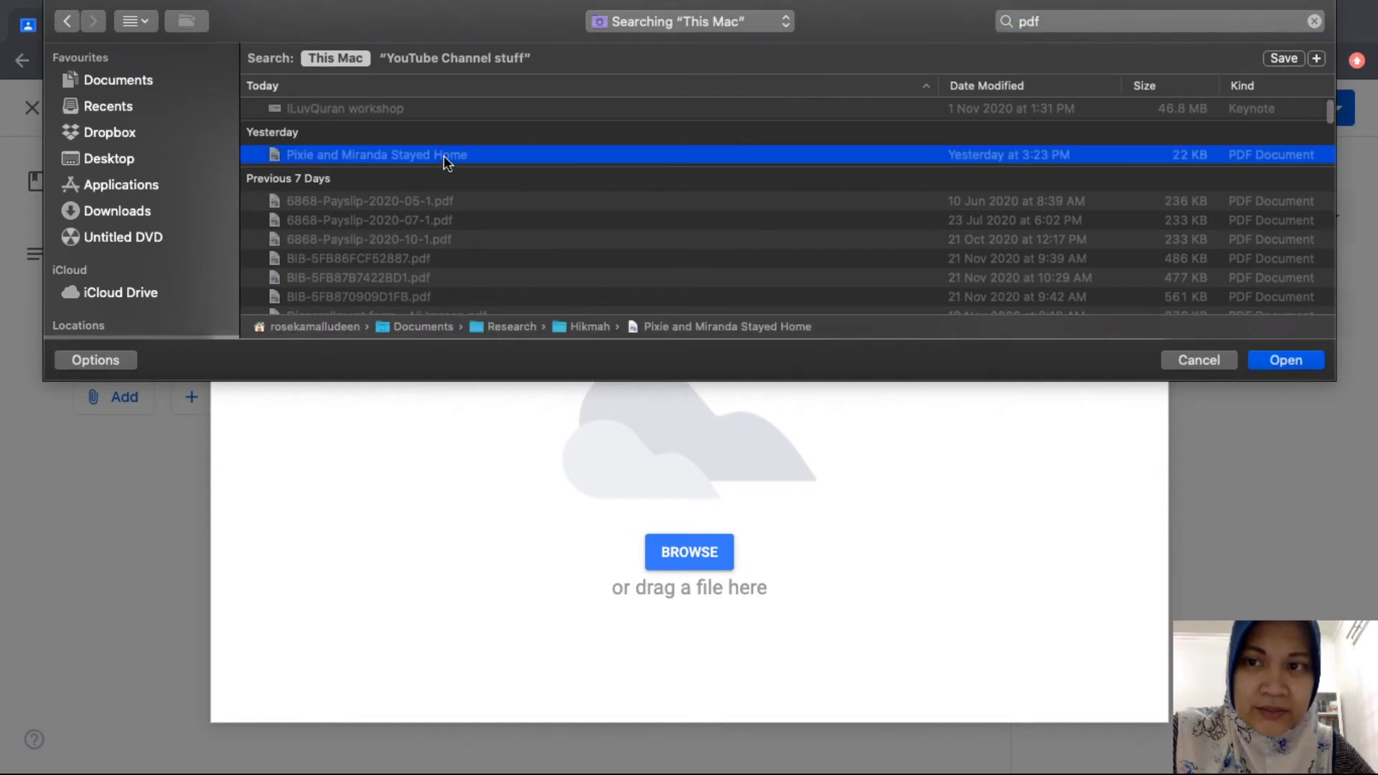
click(1287, 361)
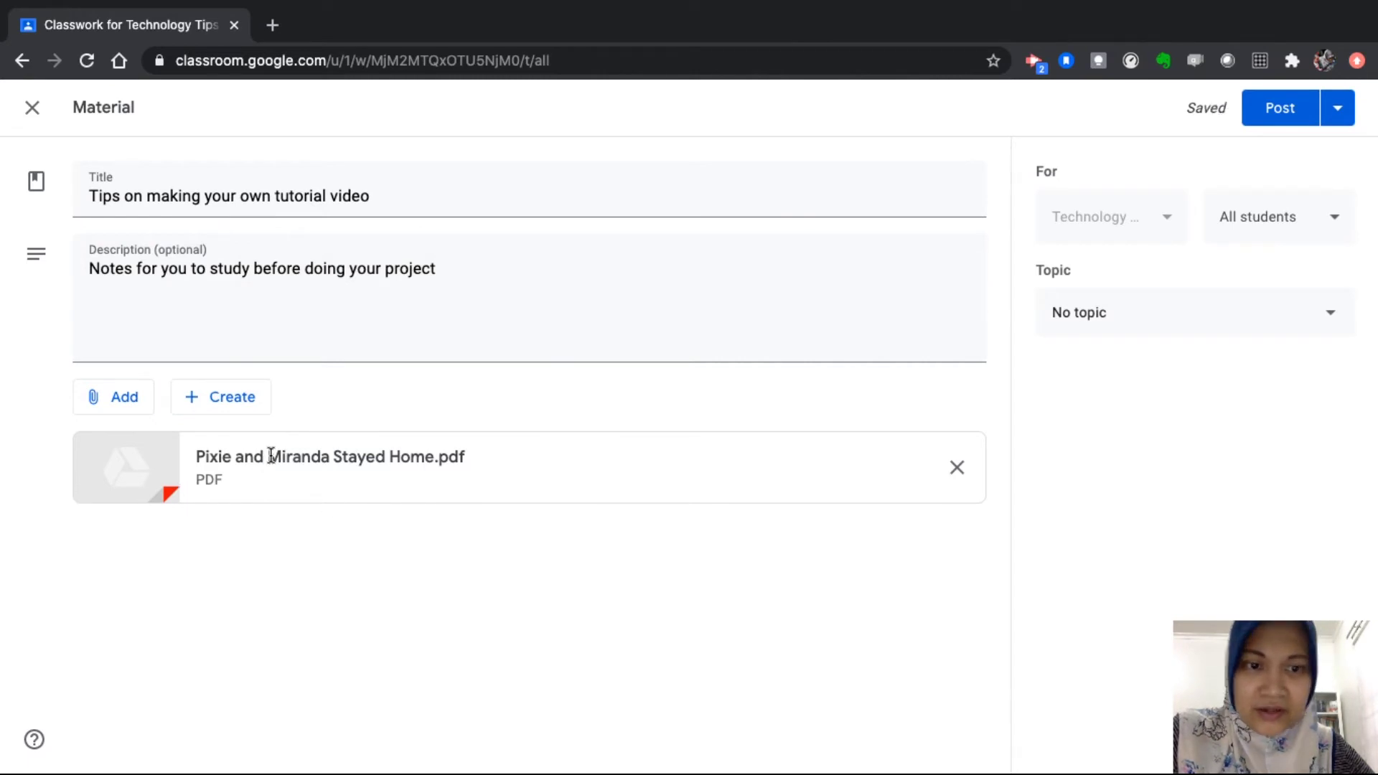
Post the tutorial-video material under a new topic 'Unit 2: Tutorial video'
click(1233, 326)
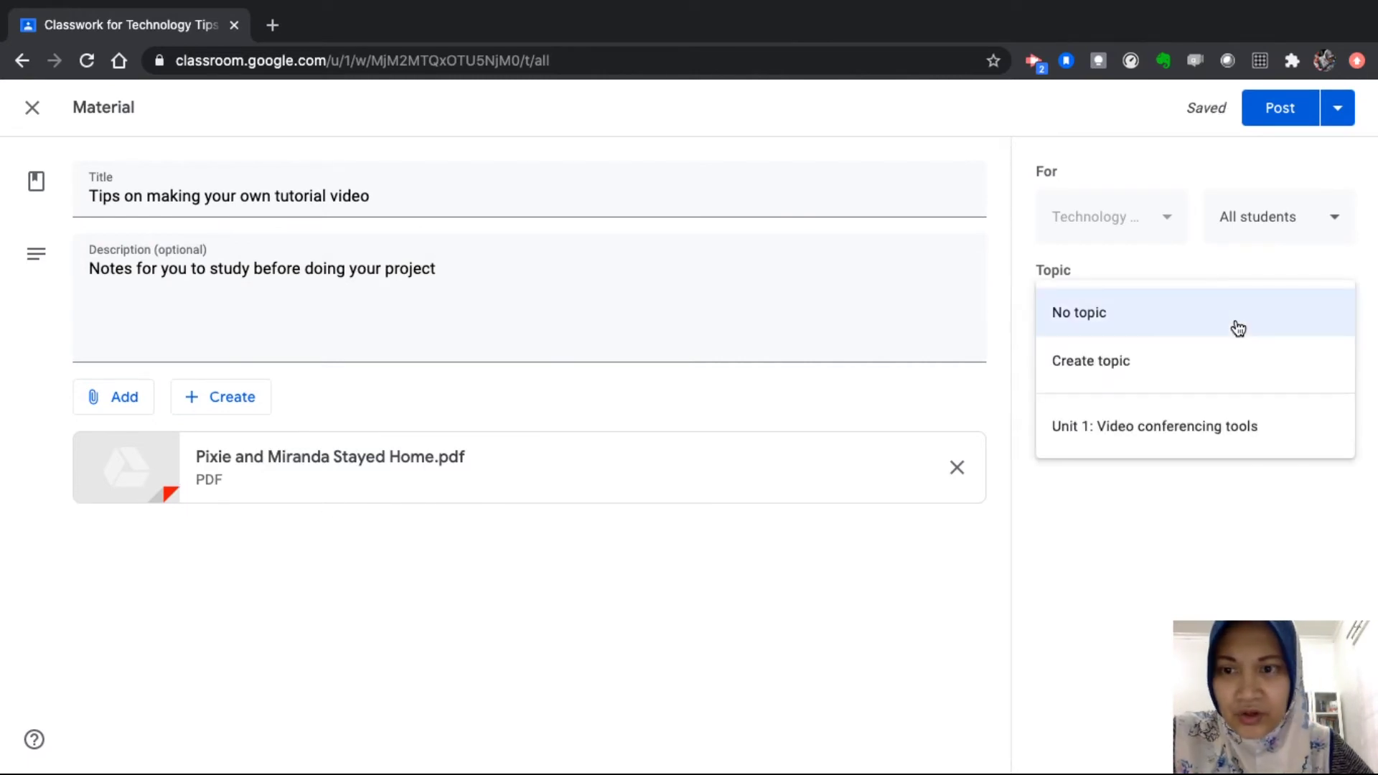
click(1234, 362)
text(Unit 2: Tu)
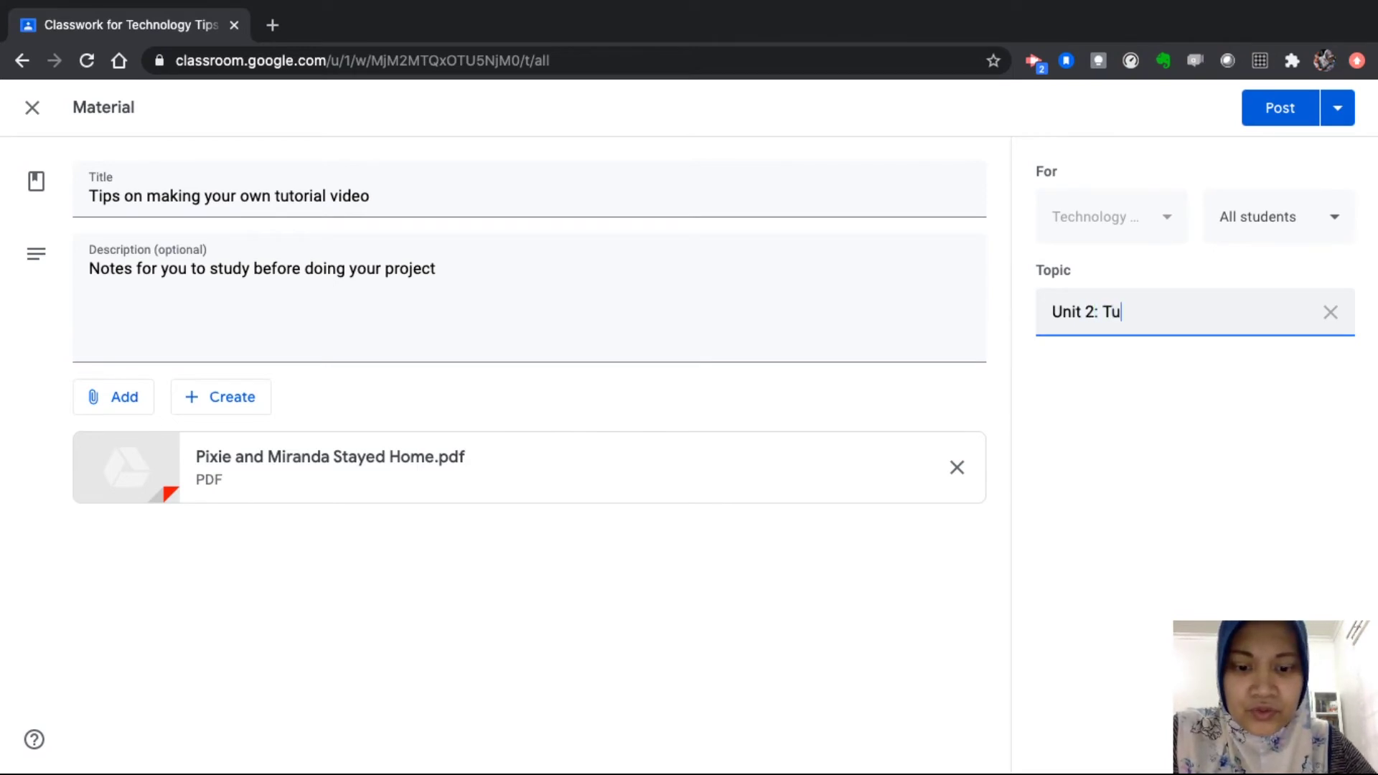
text(torial video)
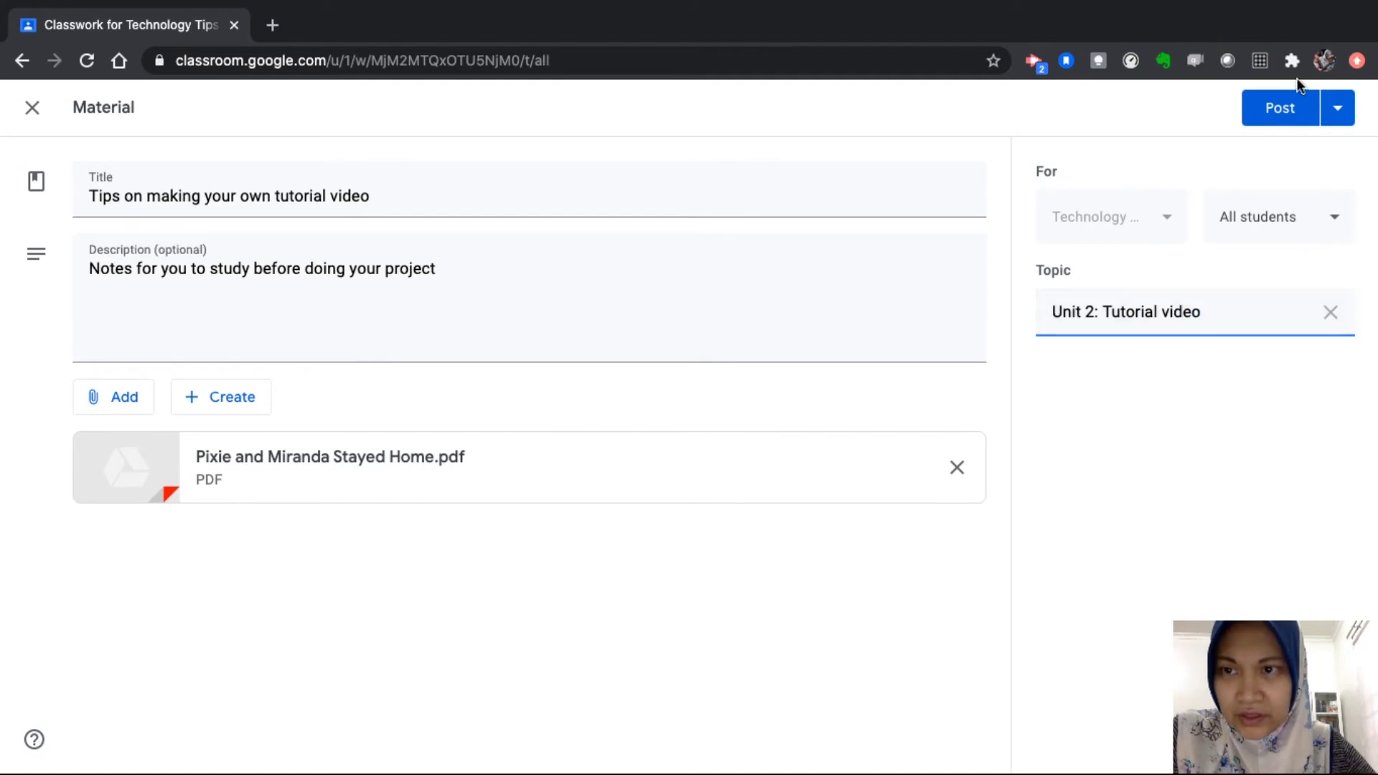
click(1281, 107)
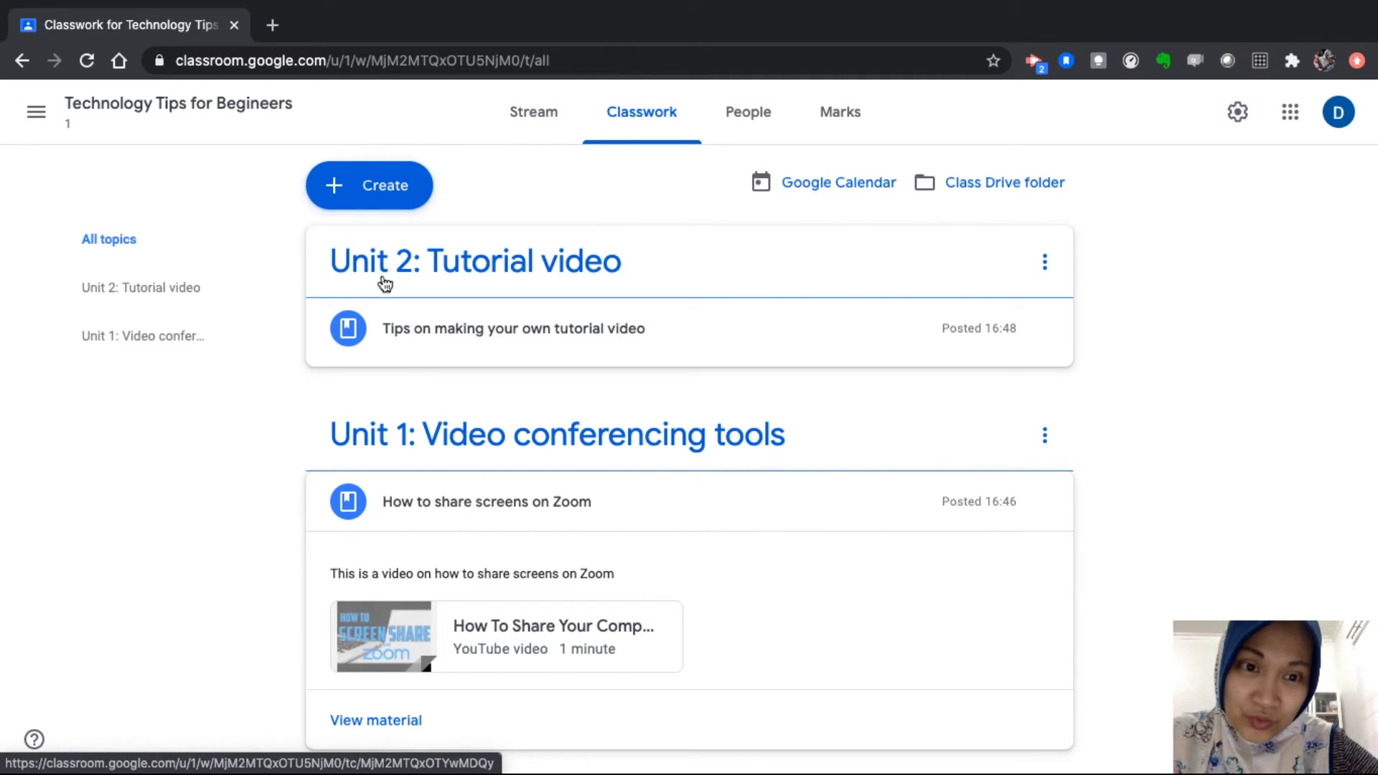
Drag the Unit 2: Tutorial video topic below Unit 1
drag(384, 269, 440, 658)
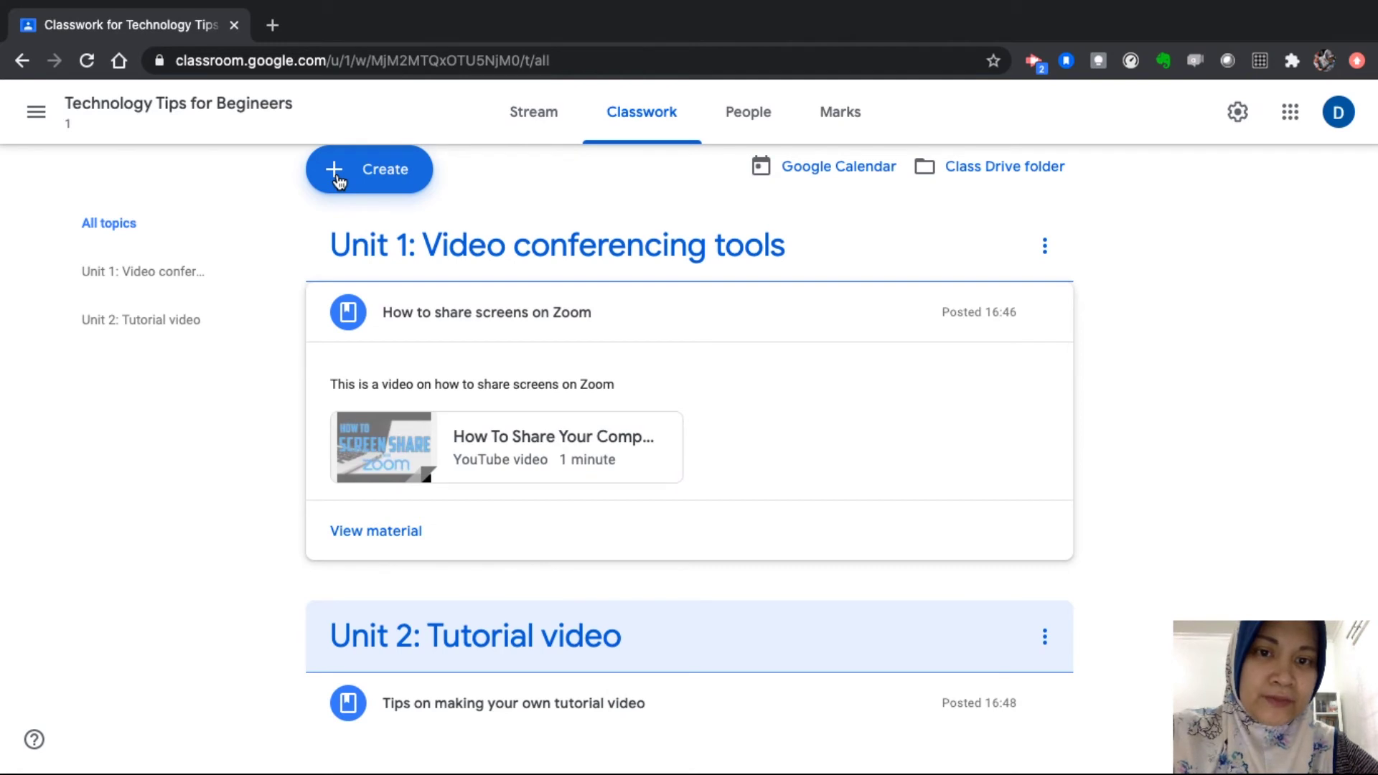
Create a material 'Tips on how to create a good tutorial video' described as 'Notes from the internet'
click(339, 172)
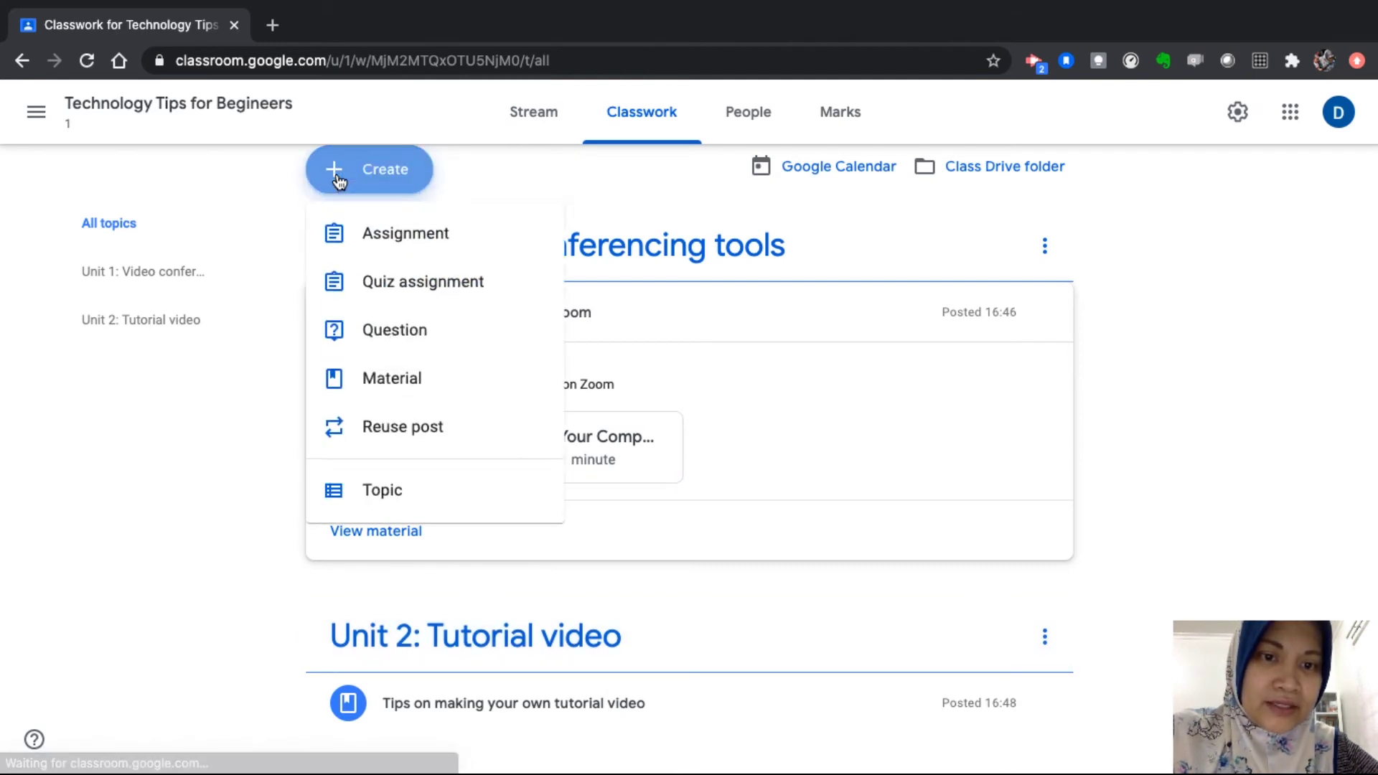
click(386, 378)
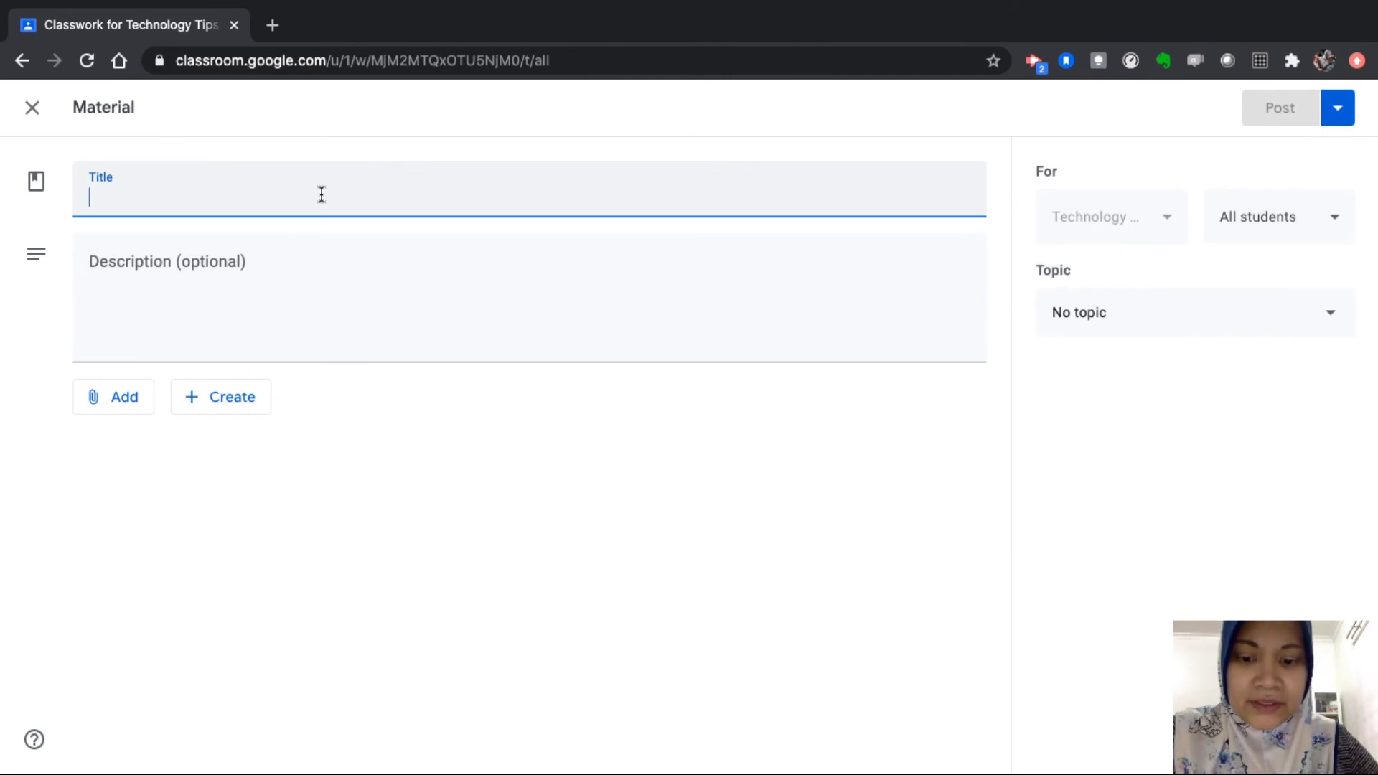
text(Tips on )
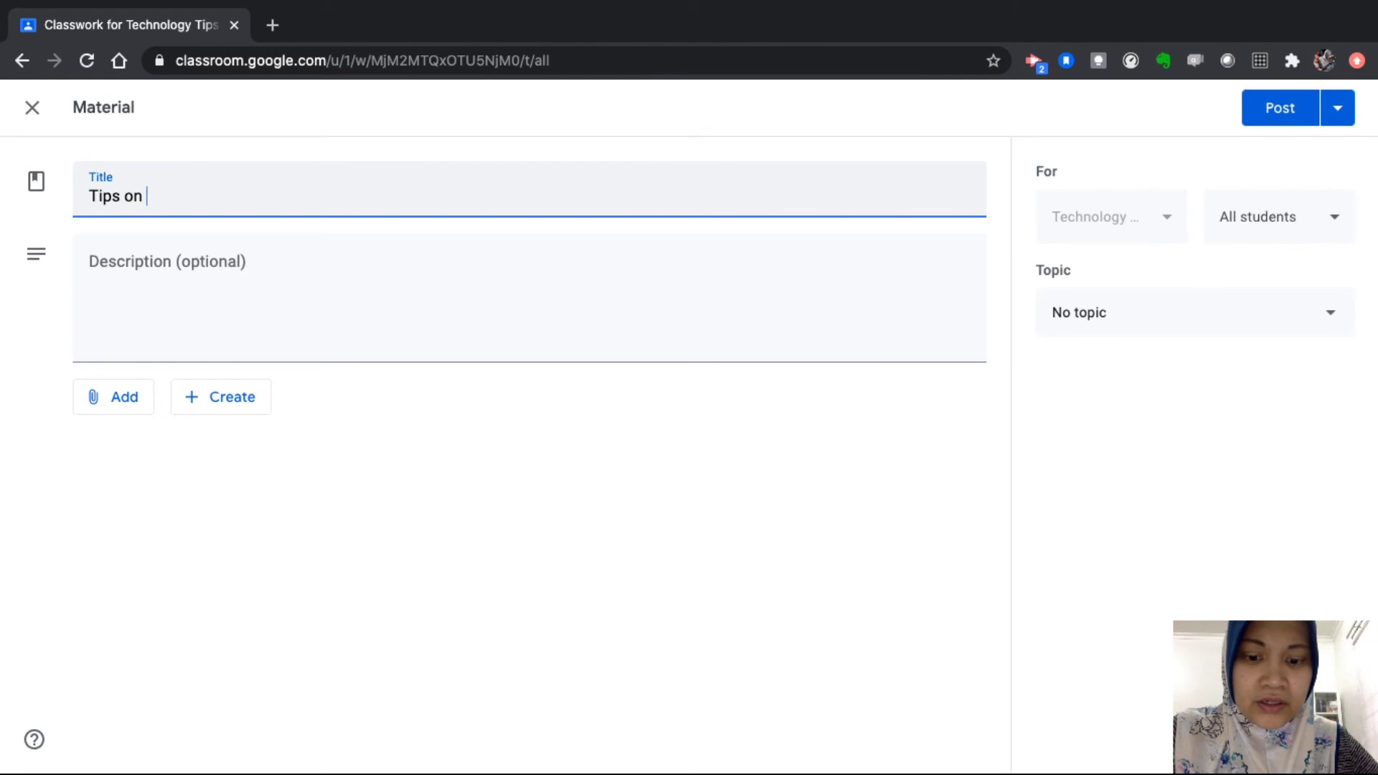
text(how to create a good tutorial vid)
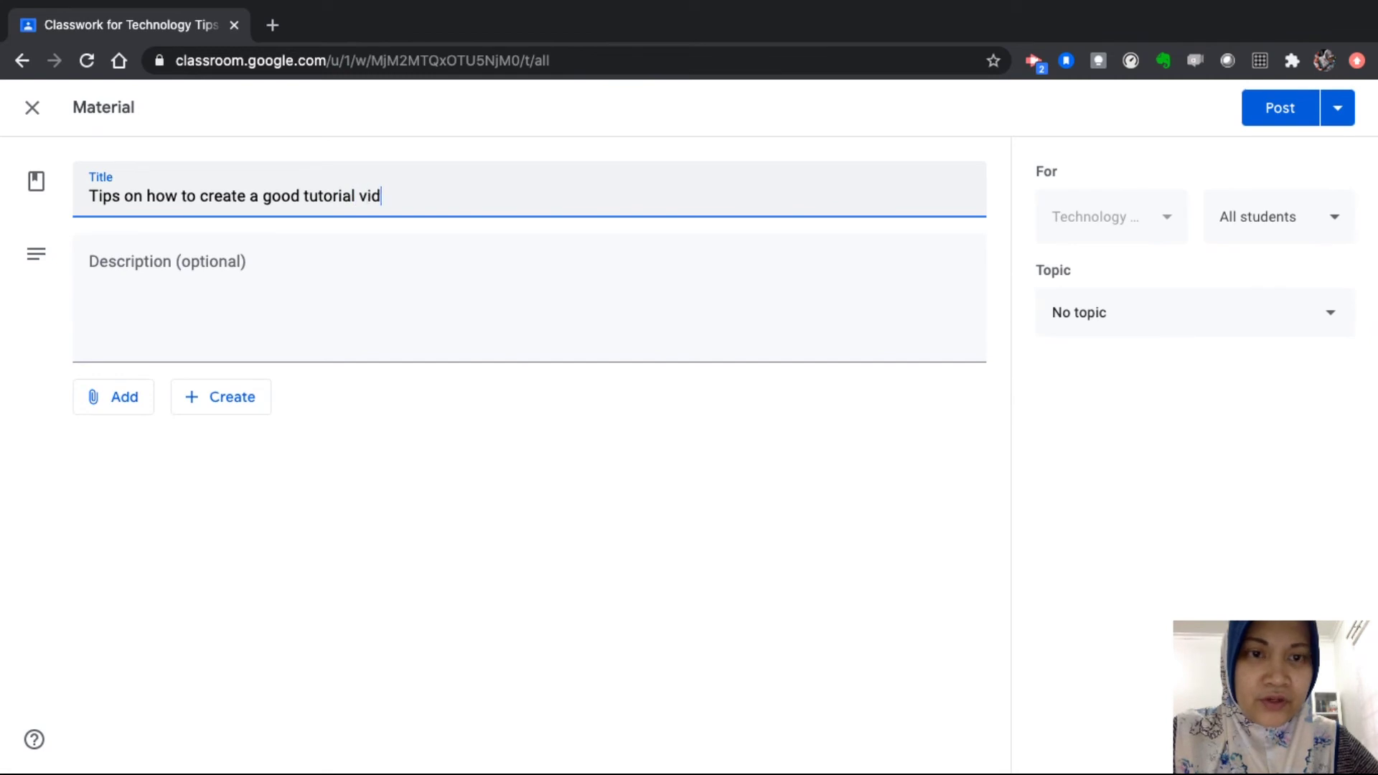
text(eo)
click(136, 271)
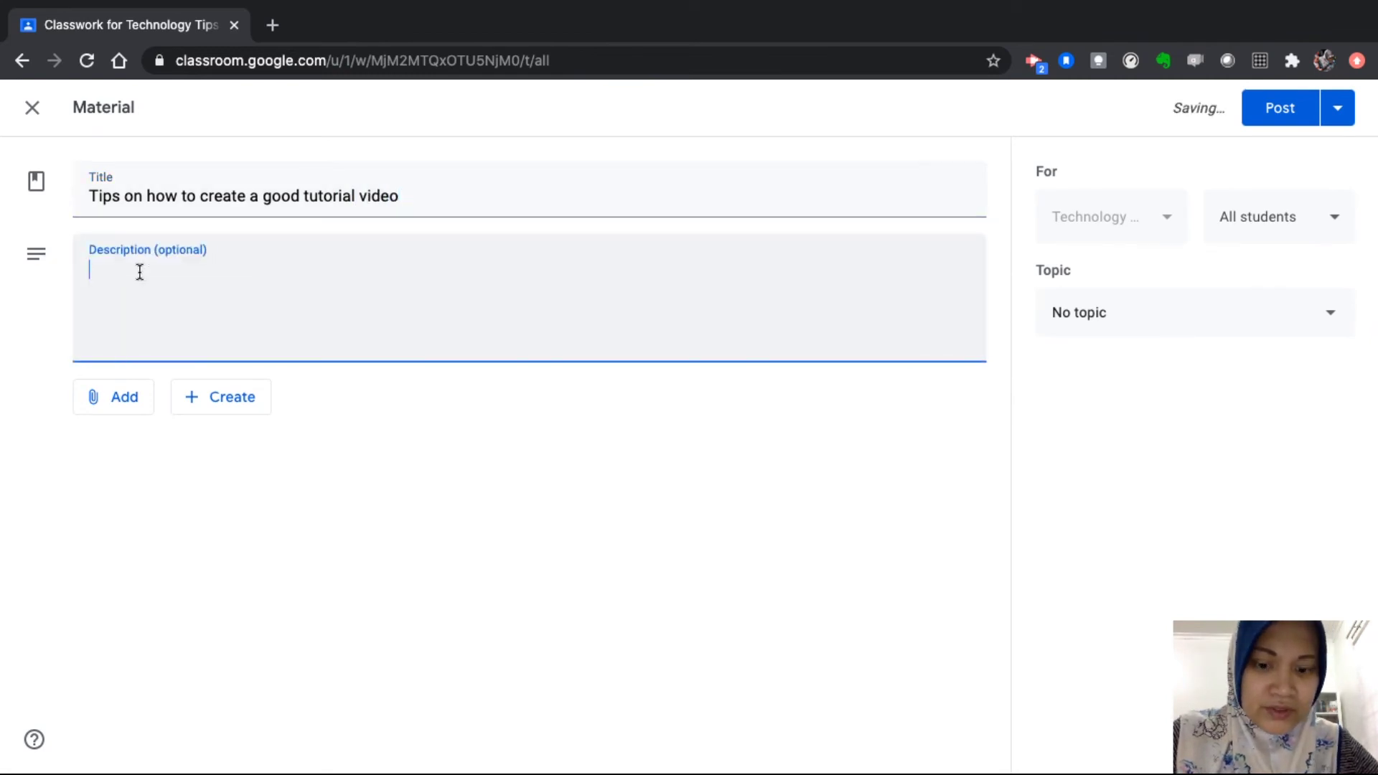
text(Notes from the )
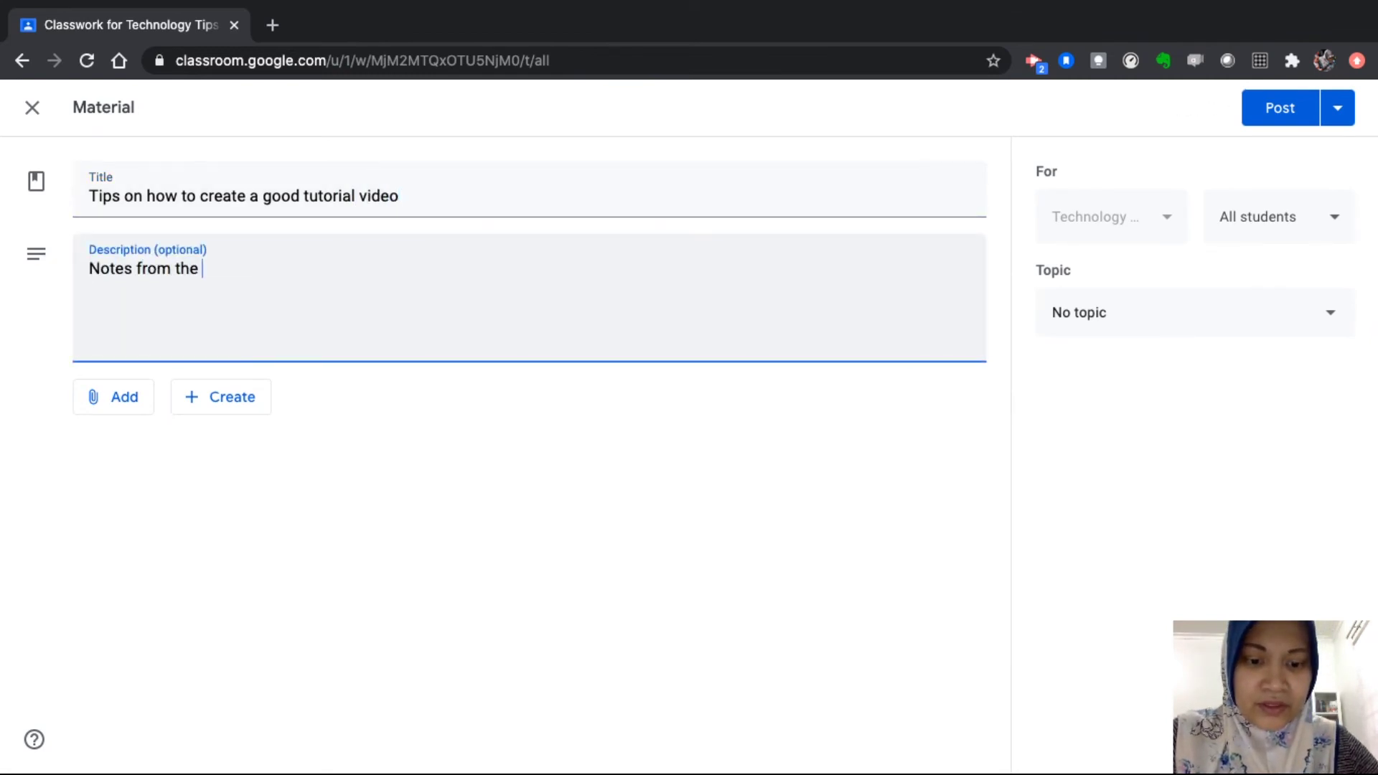
text(internet)
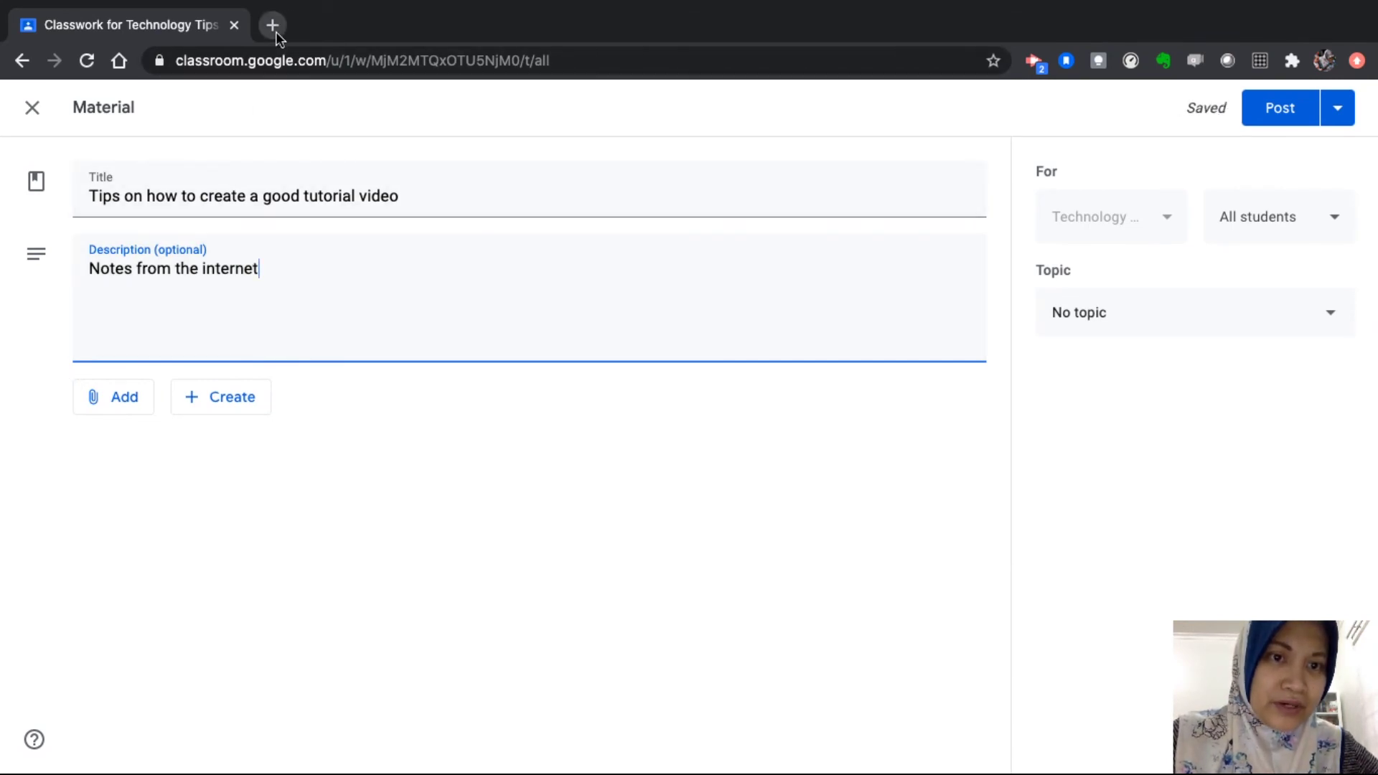
triple_click(314, 188)
key(ctrl+c)
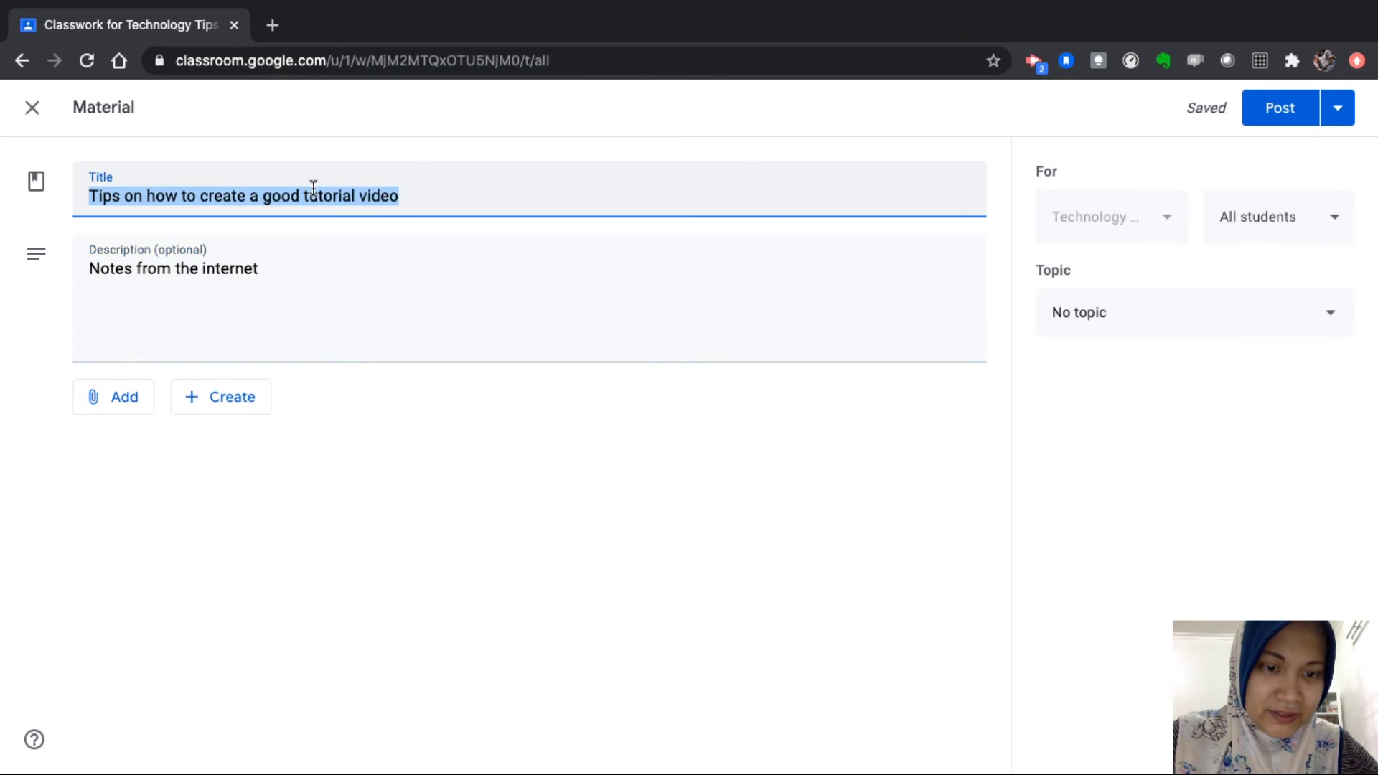
In a new tab, search Google for 'What Makes a Good Tutorial Video? Ideas to Get You Started'
click(272, 25)
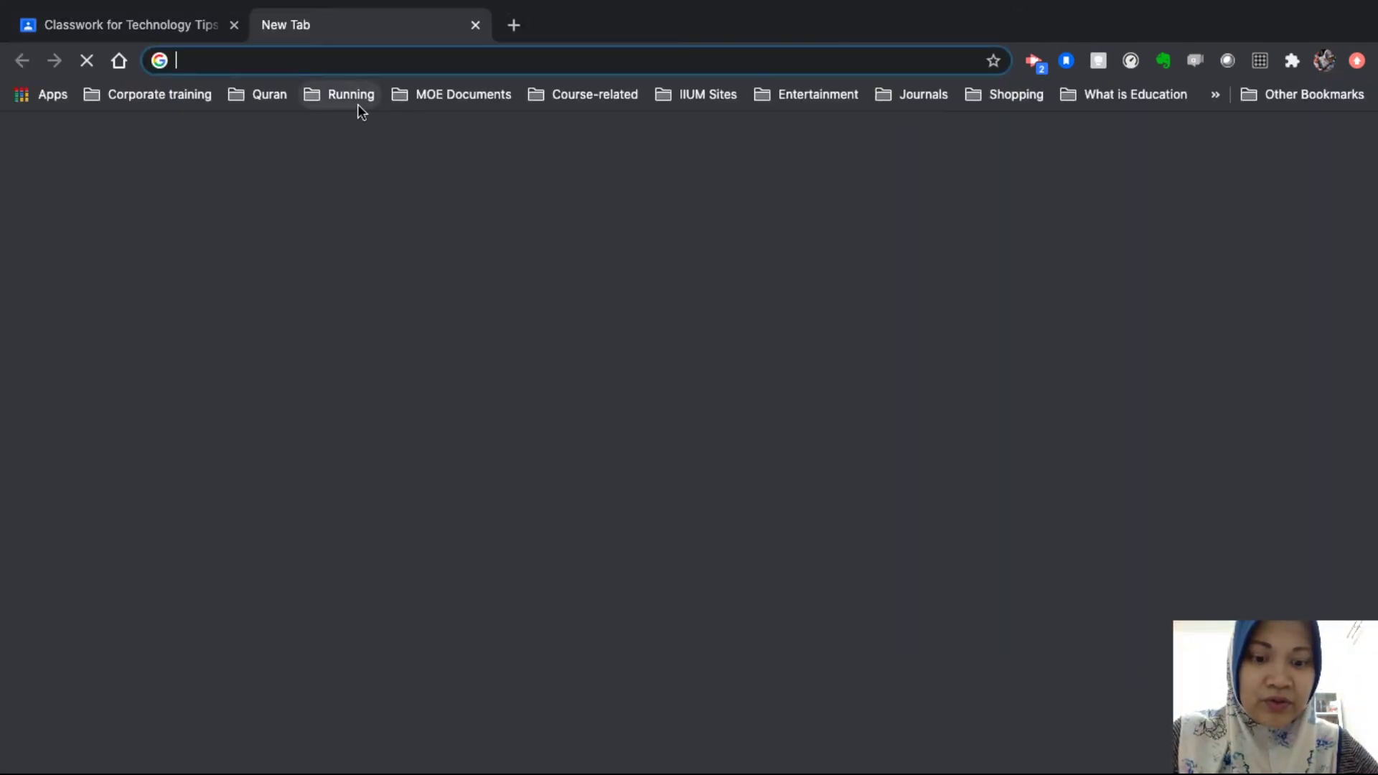
key(ctrl+v)
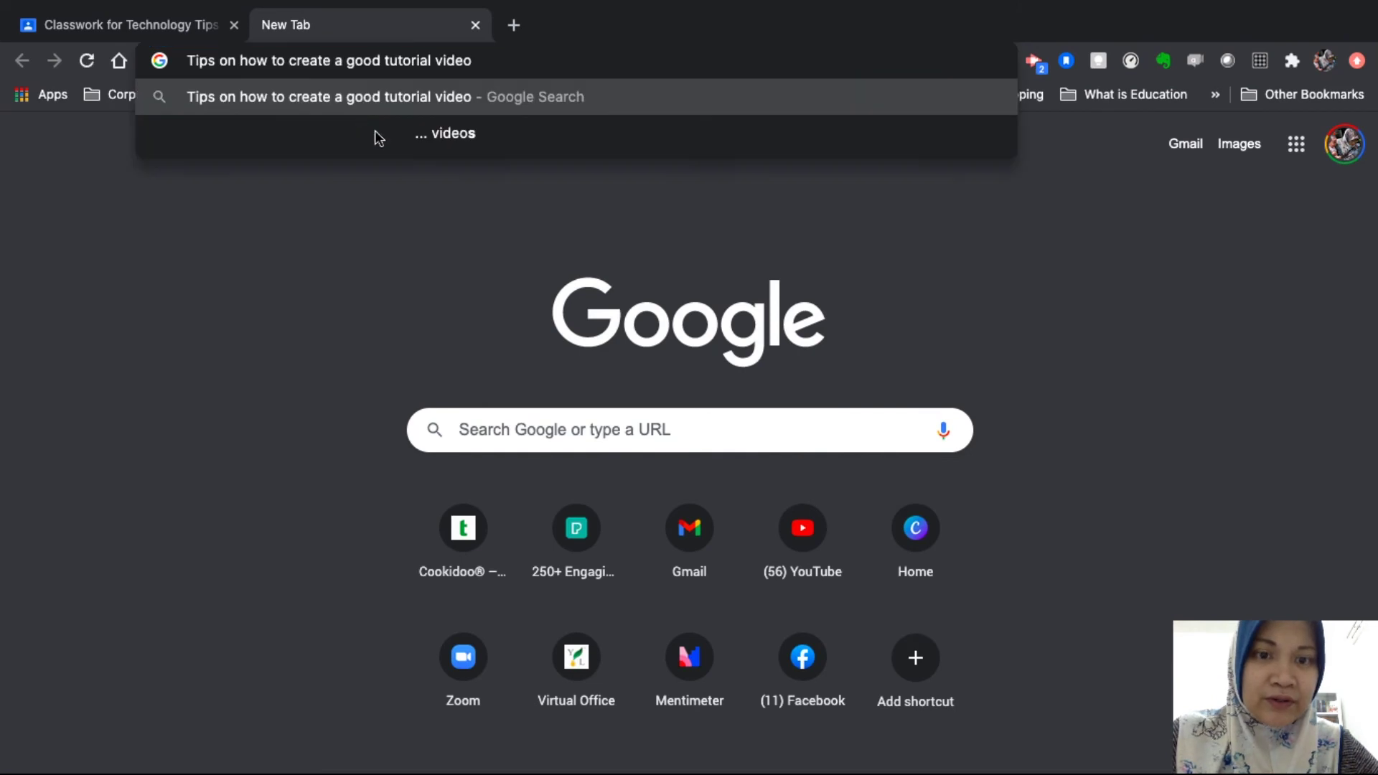
key(Return)
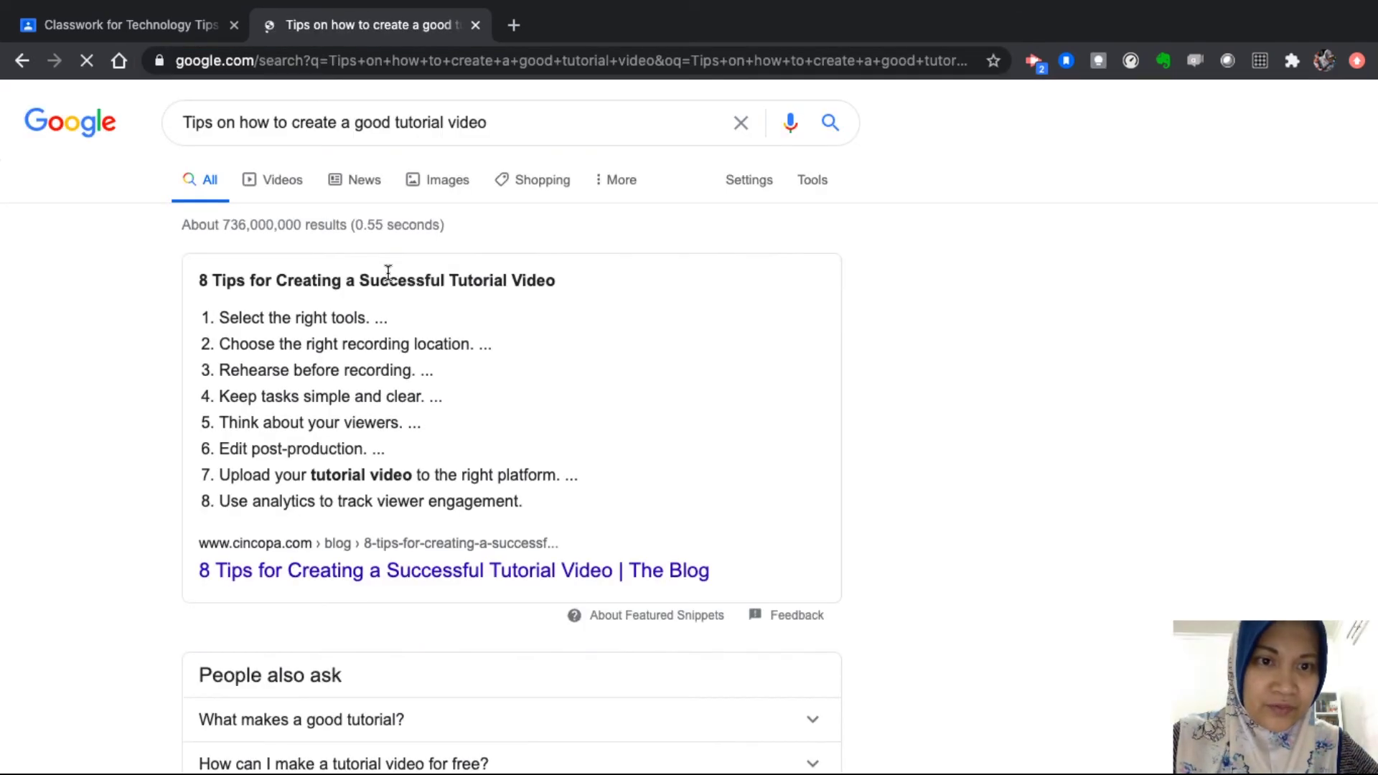
scroll(334, 407, down, 3)
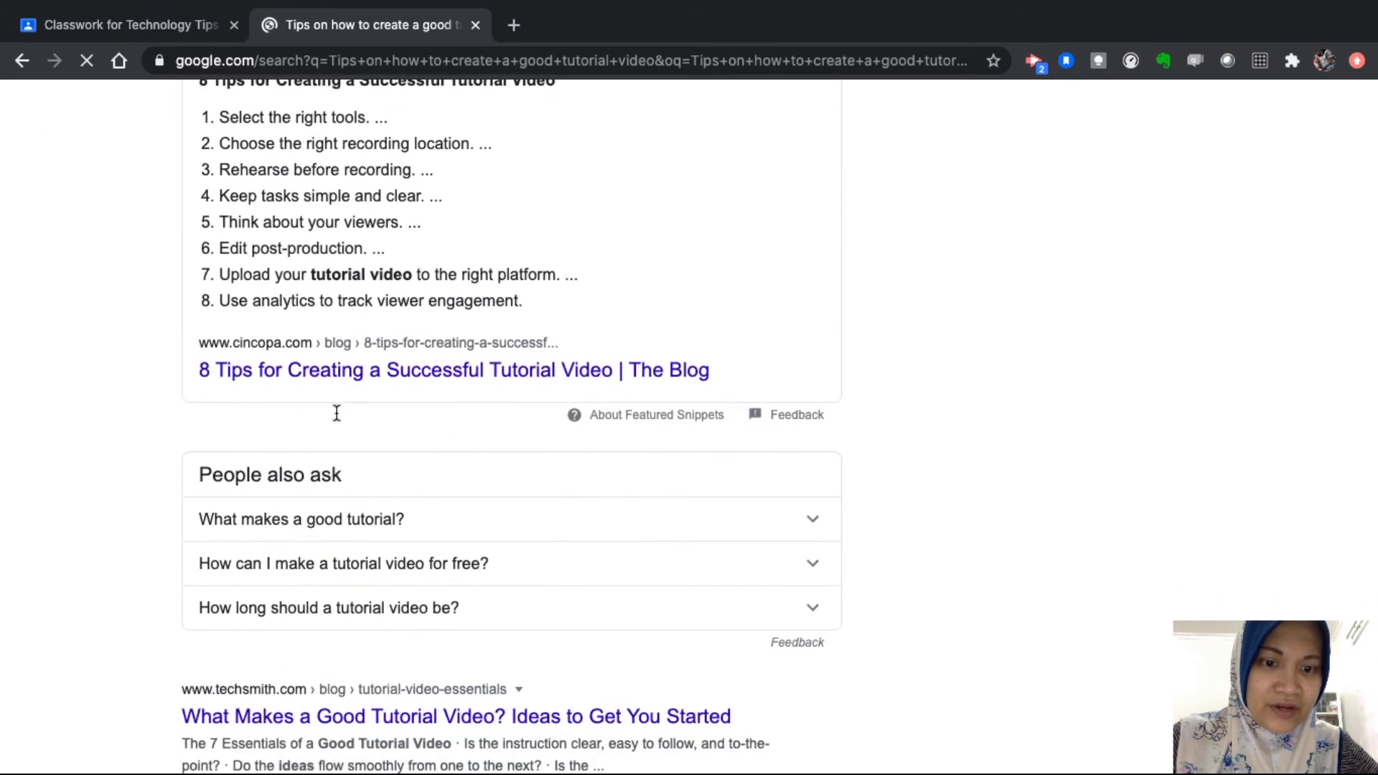
scroll(337, 412, down, 2)
scroll(337, 411, down, 1)
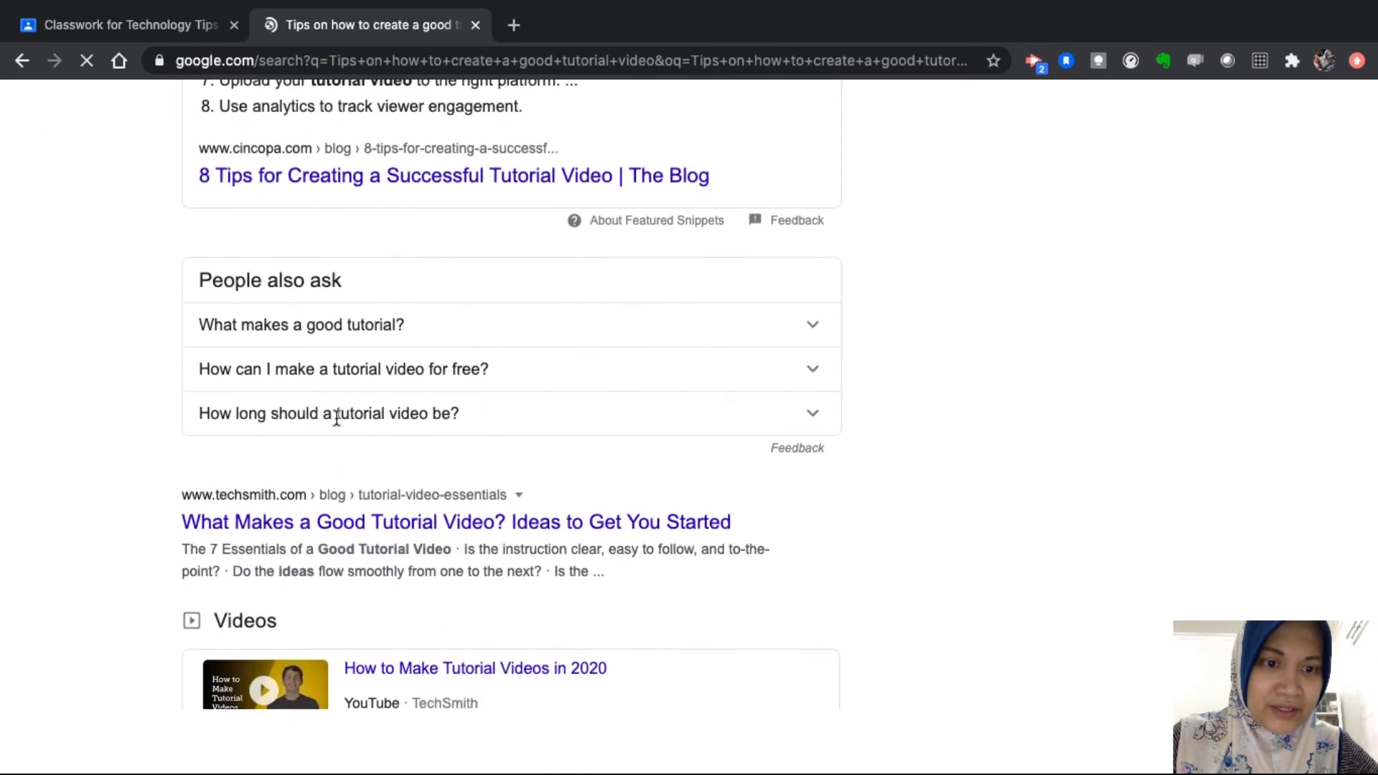
Open the TechSmith tutorial-video article and copy its web address
click(374, 524)
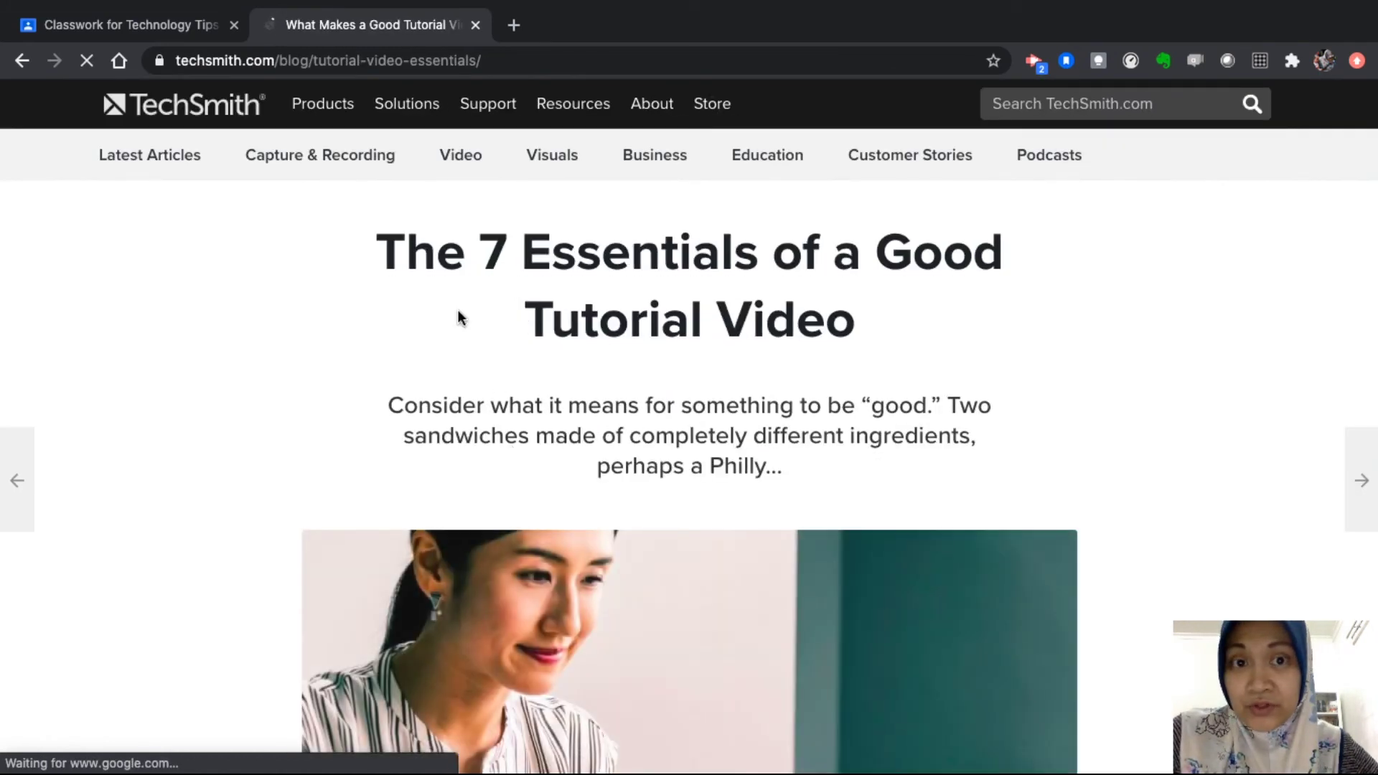
click(394, 60)
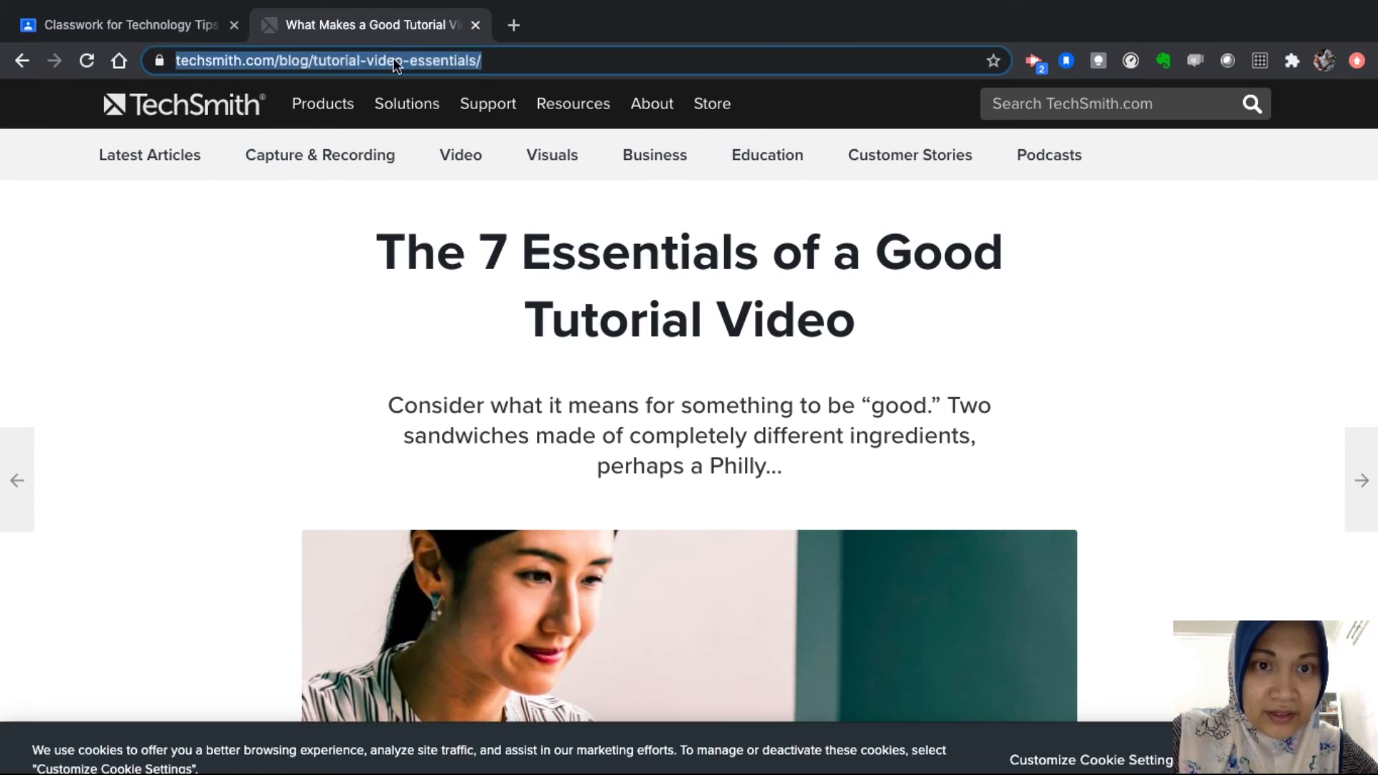
right_click(394, 59)
click(453, 180)
mouse_move(322, 103)
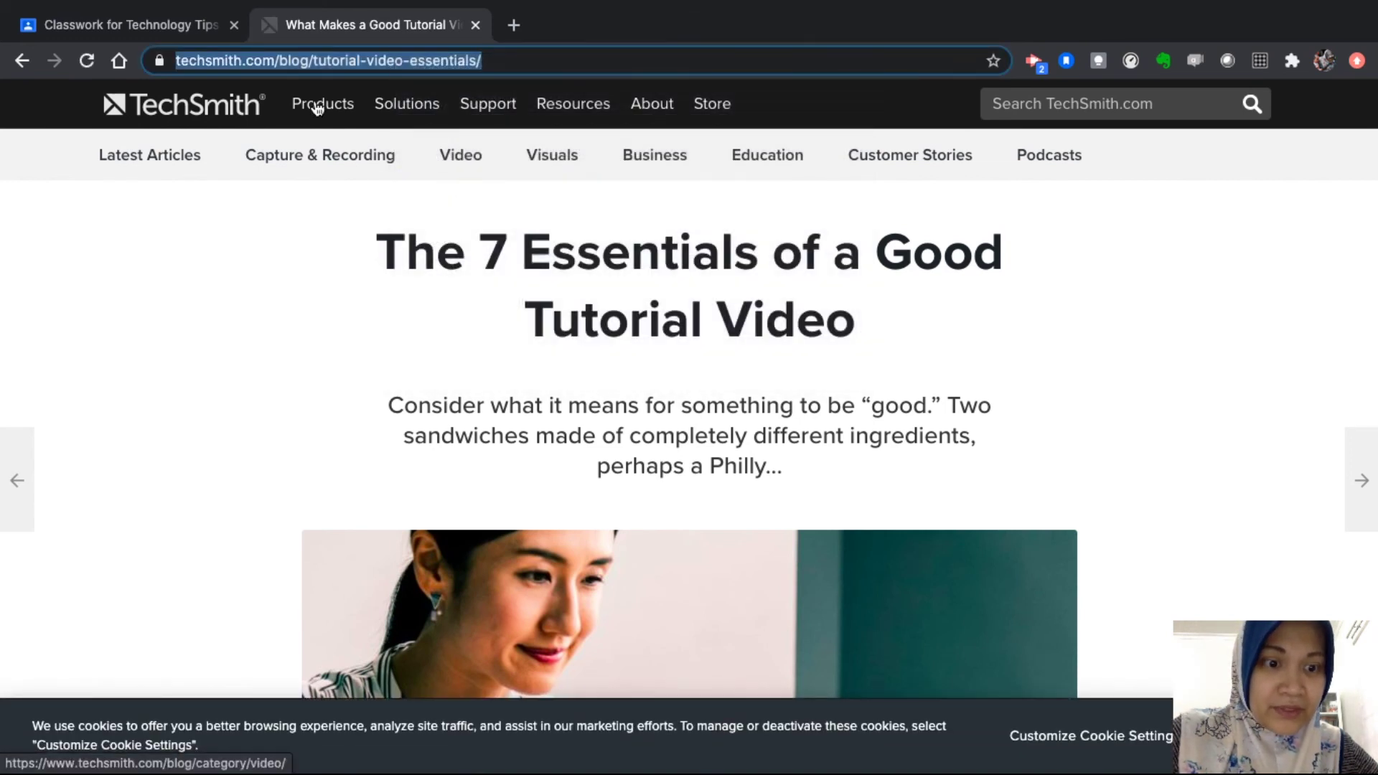
Back in the Classroom material form, attach the copied TechSmith article link
click(184, 23)
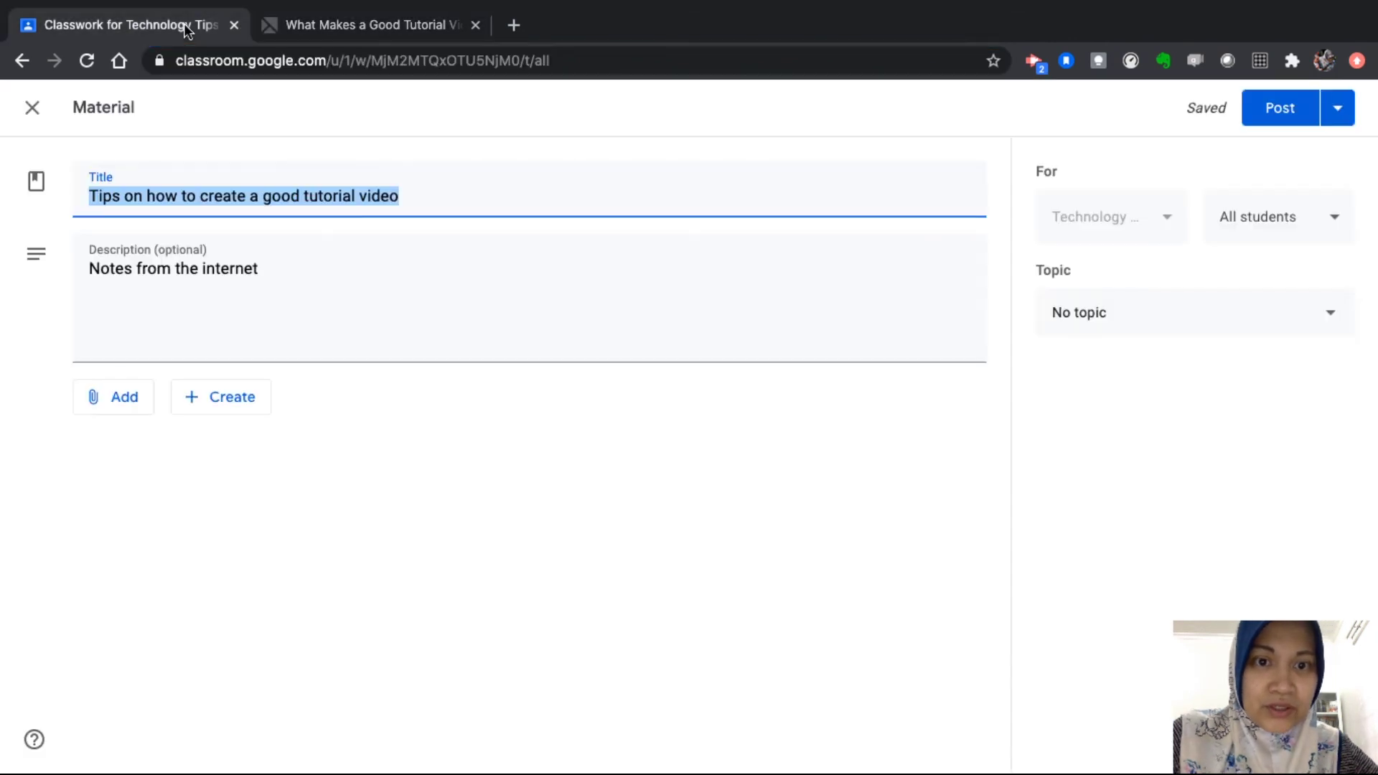
click(125, 400)
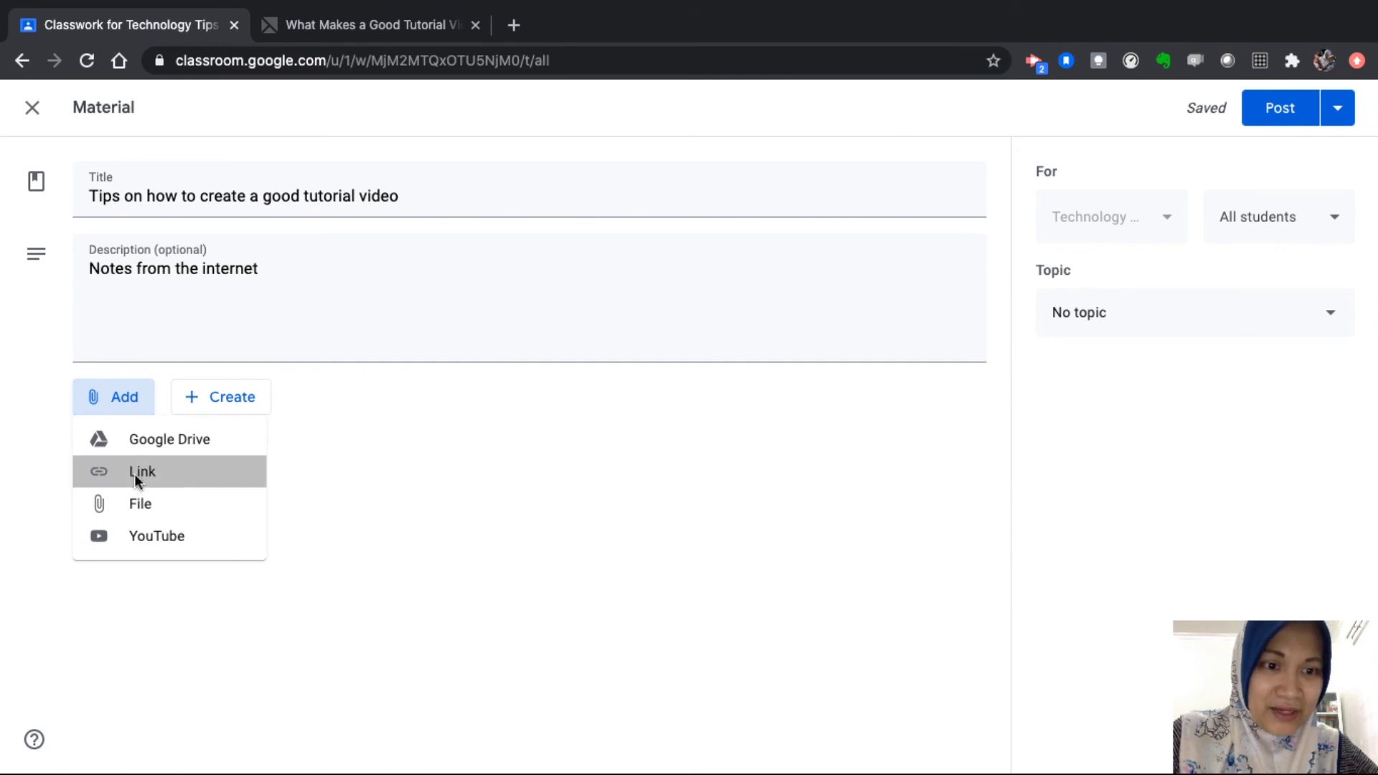
click(135, 474)
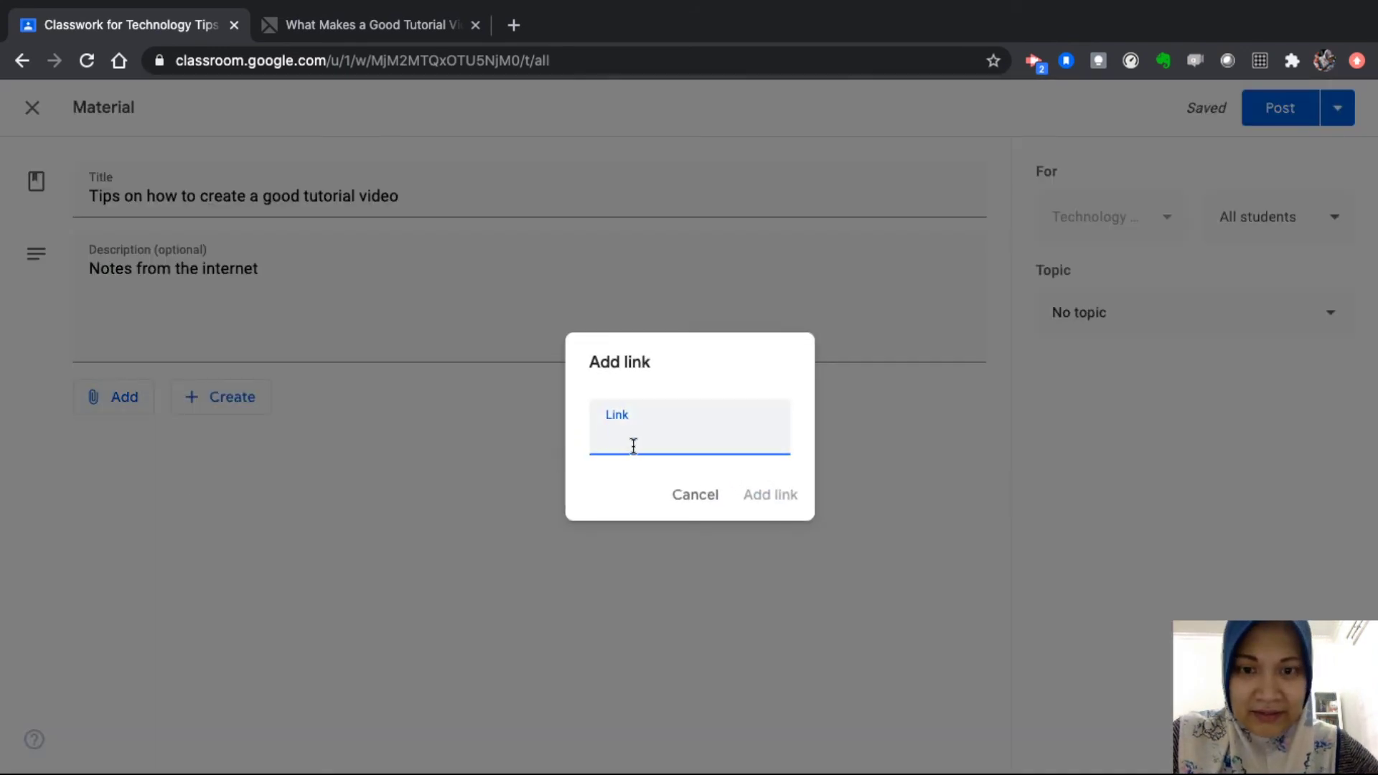
key(ctrl+v)
click(770, 503)
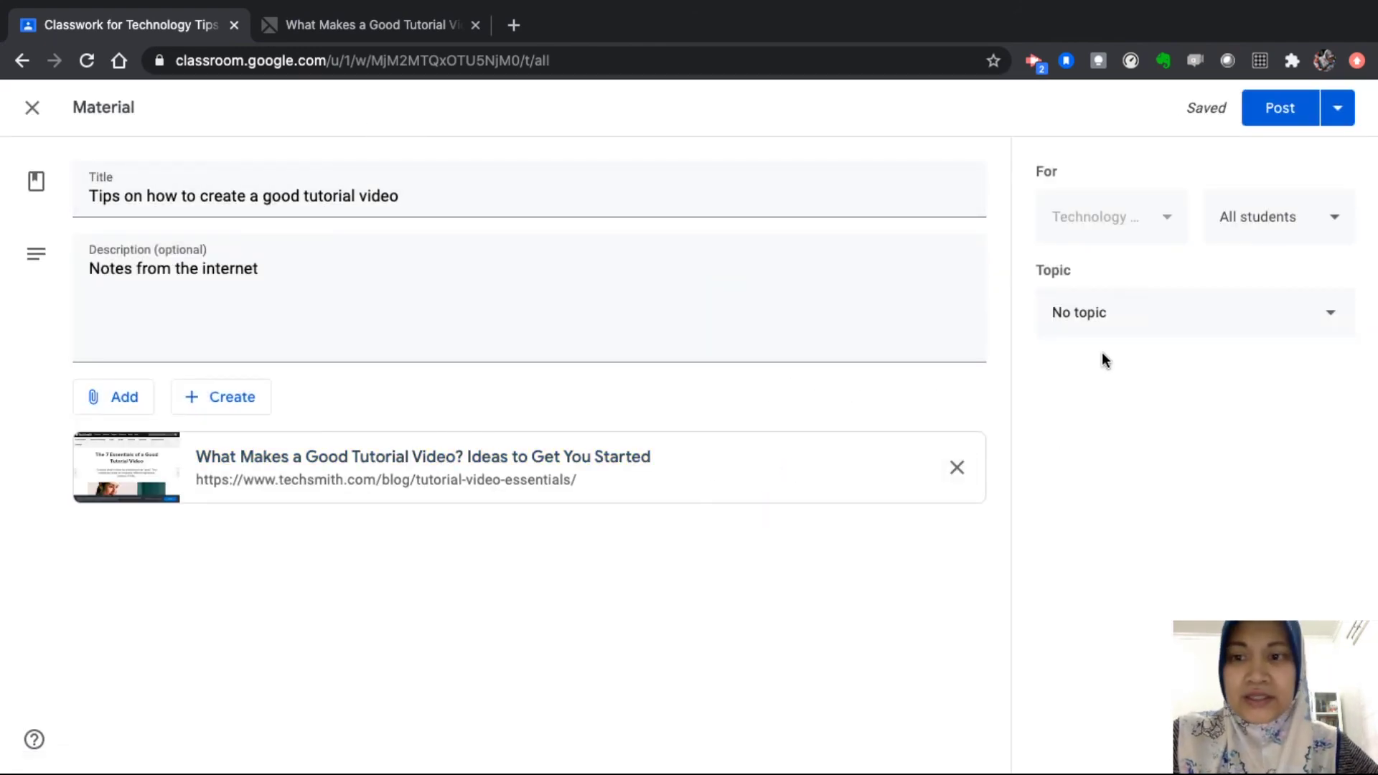
File the material under the topic Unit 2: Tutorial video and post it
click(1120, 324)
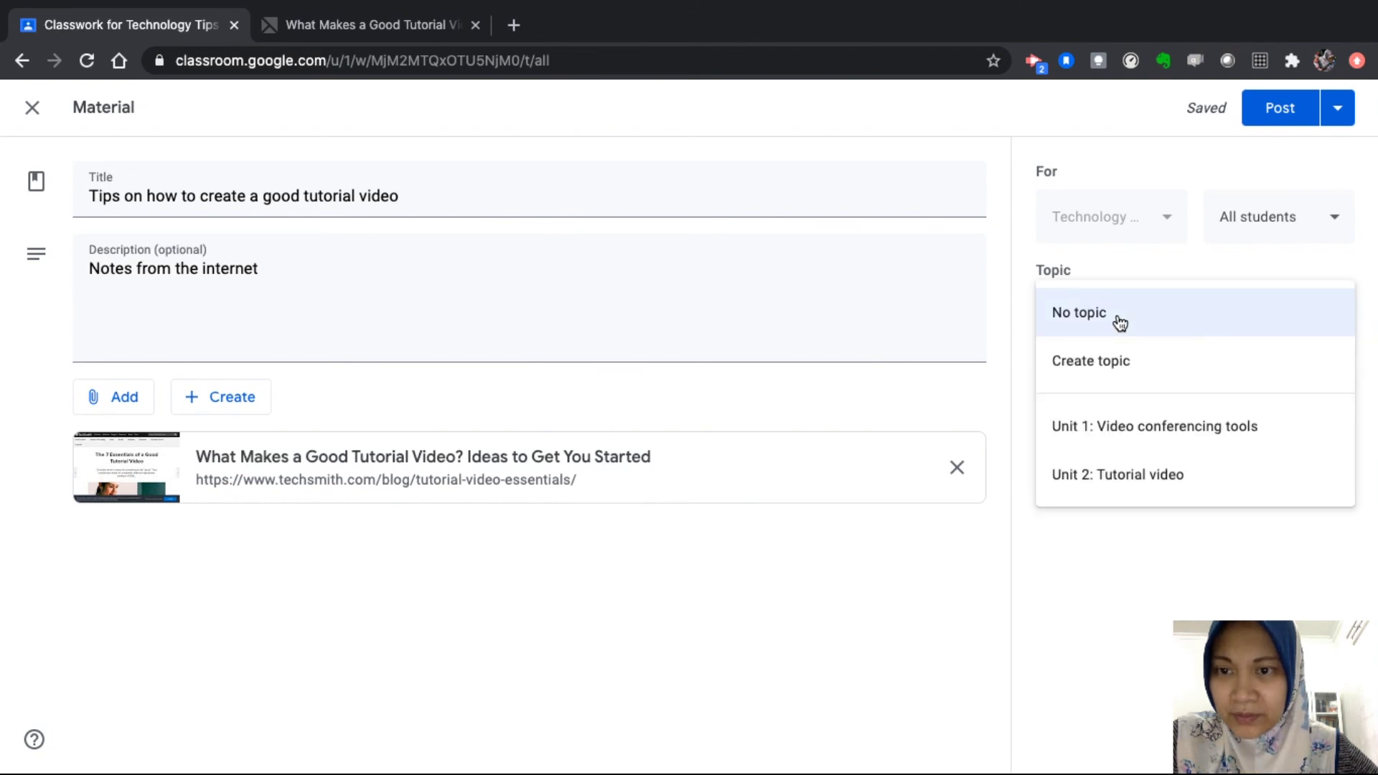
click(1141, 485)
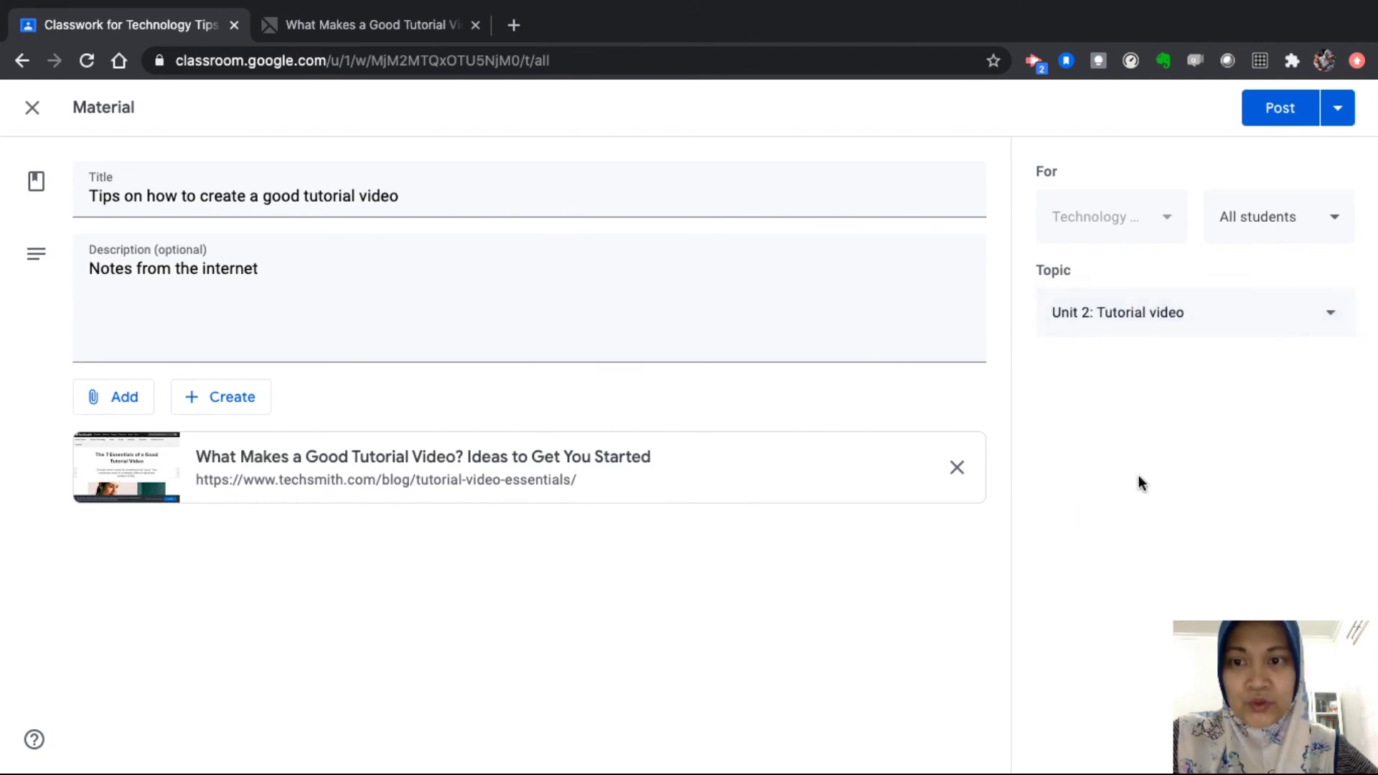
click(1263, 109)
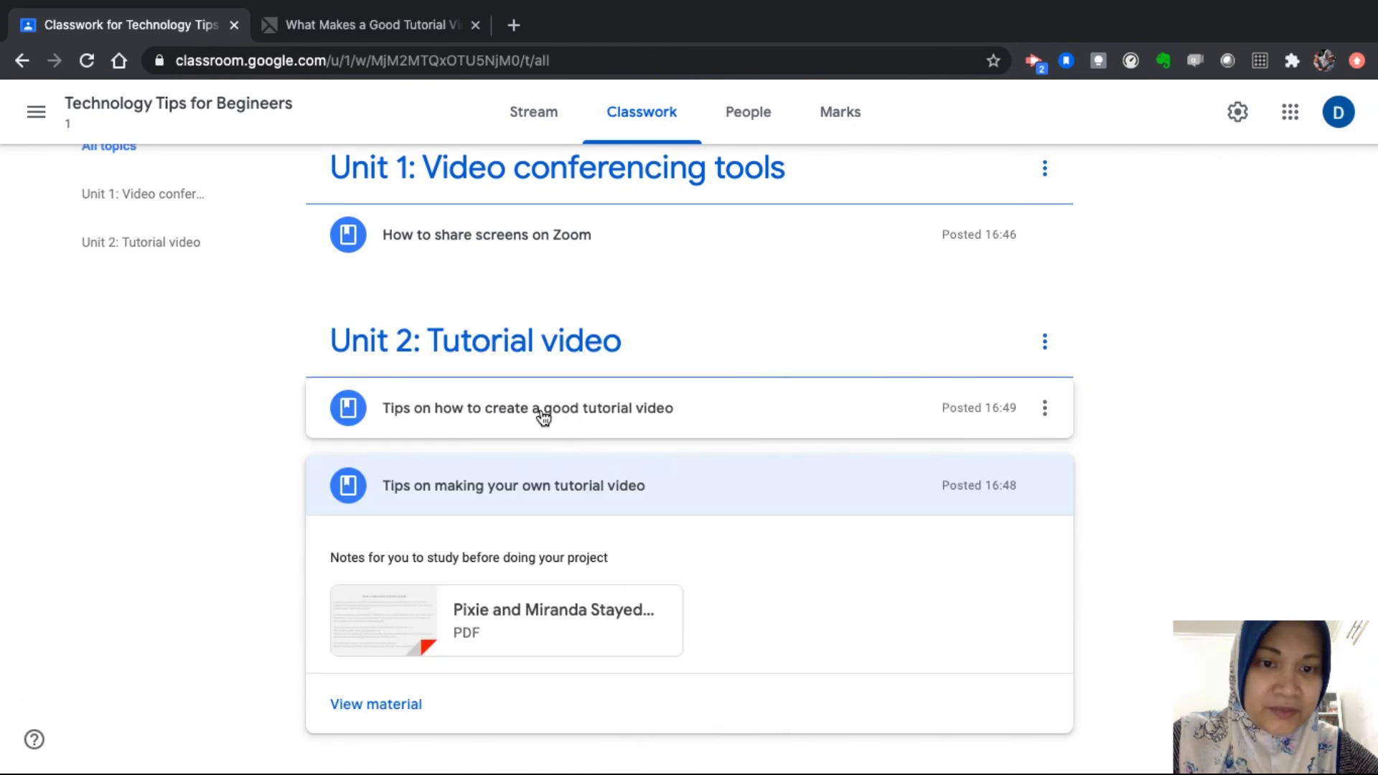
Expand the 'Tips on how to create a good tutorial video' item under Unit 2 to show its TechSmith link
click(543, 414)
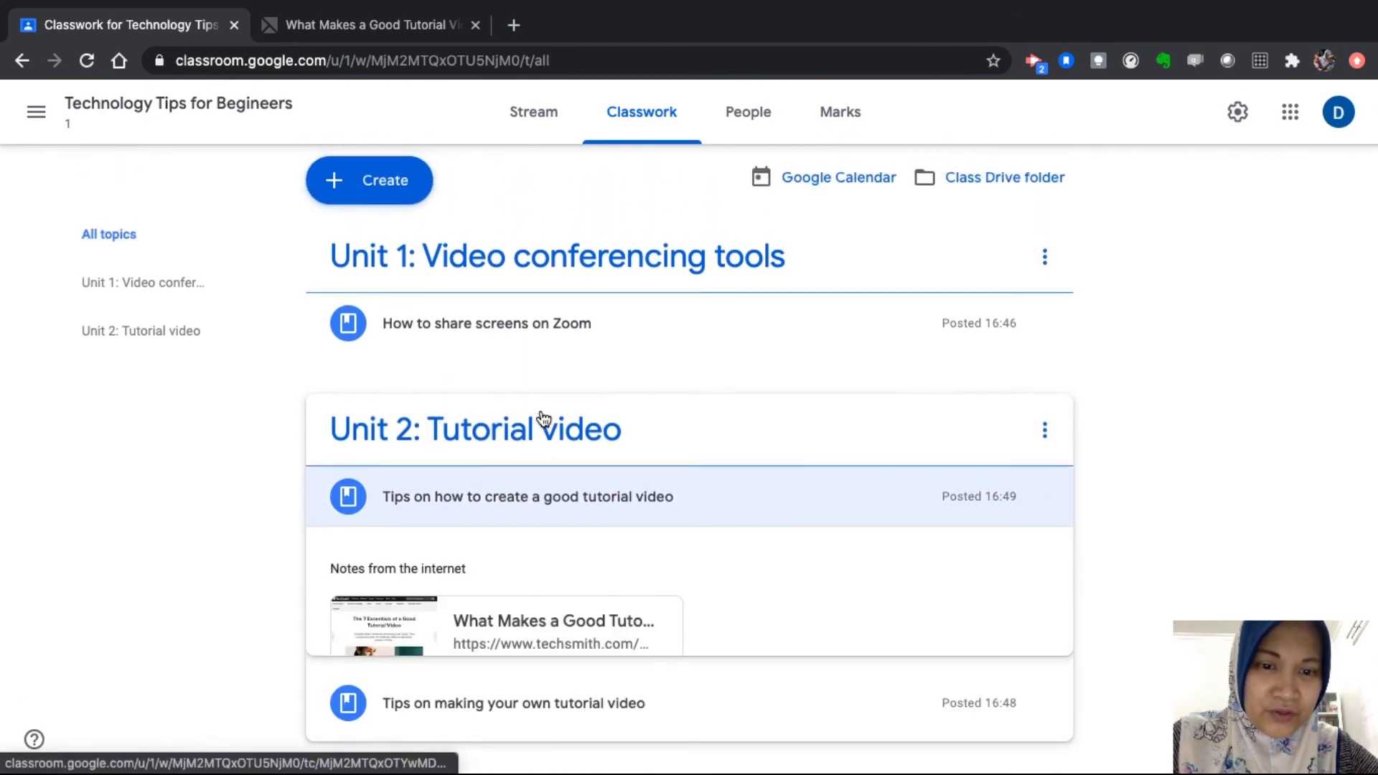